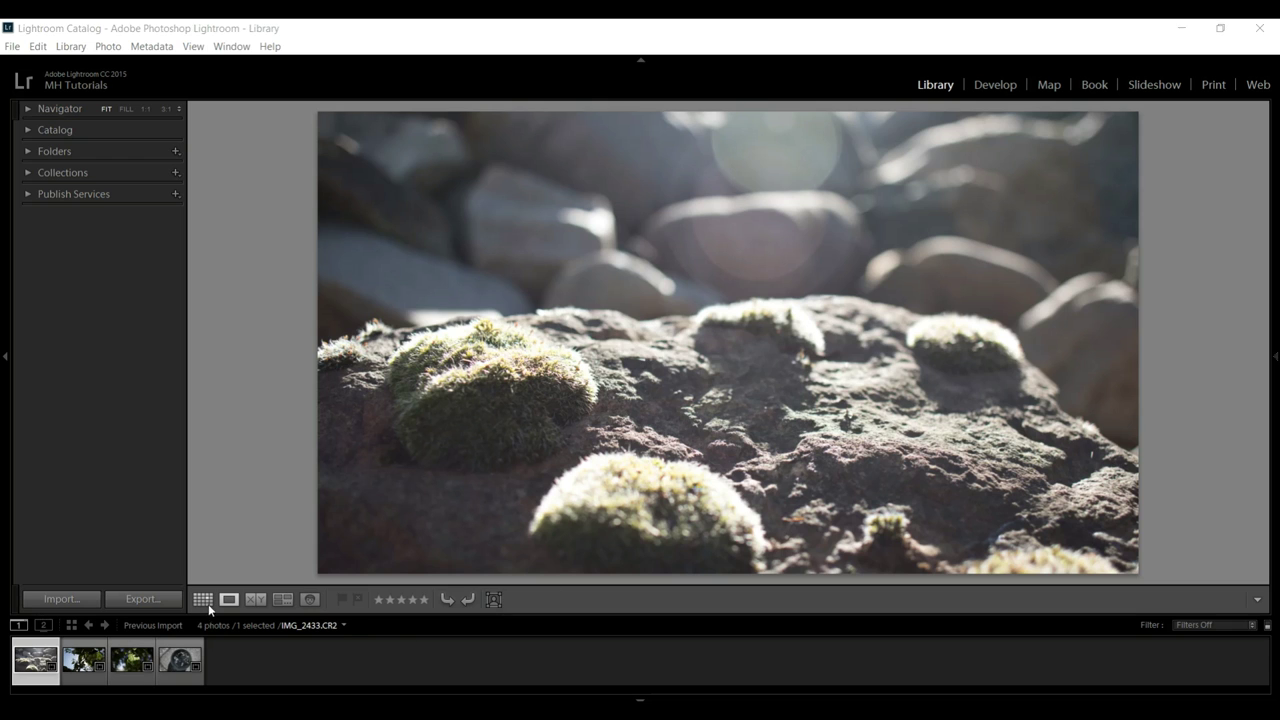
Step: Show the library photos as a grid and open the import dialog for photos and video
{"action": "left_click", "coordinate": [254, 600]}
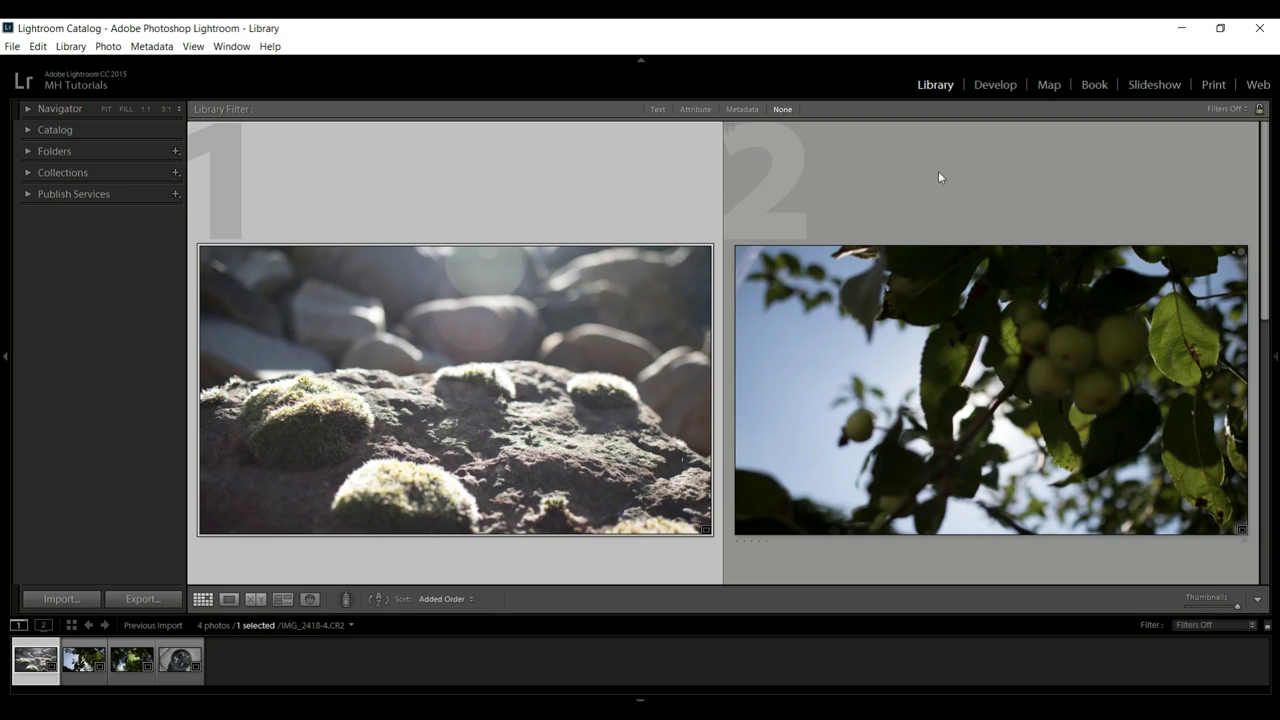
{"action": "left_click", "coordinate": [12, 46]}
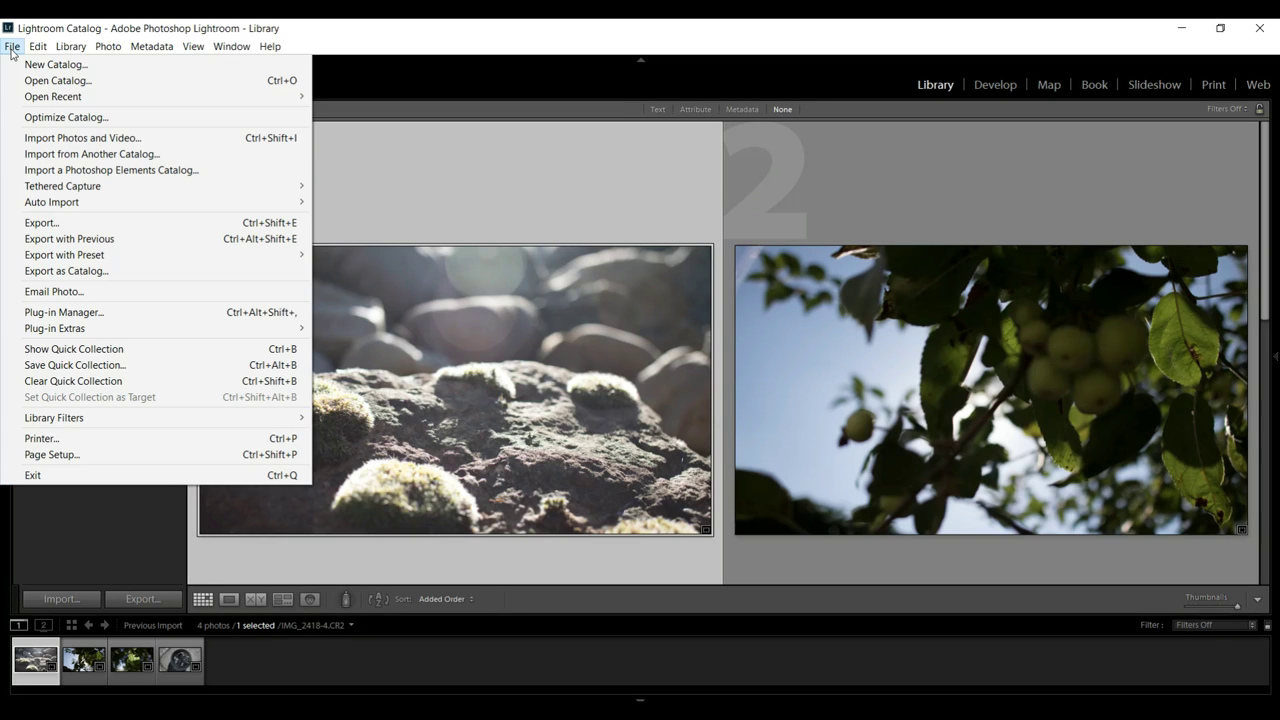
{"action": "left_click", "coordinate": [133, 139]}
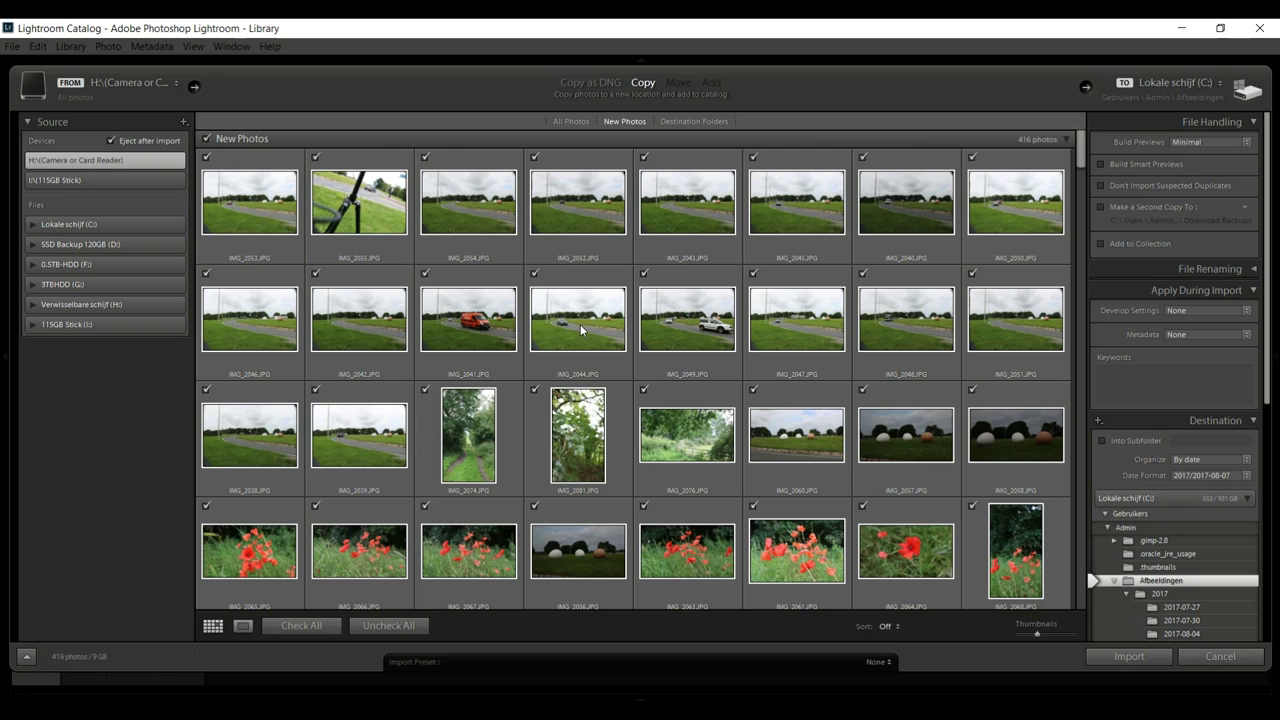
Step: Uncheck all new photos from the H: camera card so none are marked for import
{"action": "scroll", "coordinate": [577, 324], "scroll_direction": "down", "scroll_amount": 5}
{"action": "scroll", "coordinate": [648, 370], "scroll_direction": "up", "scroll_amount": 5}
{"action": "left_click", "coordinate": [389, 626]}
Step: Mark only IMG_2441.CR2, IMG_2444.CR2, IMG_2420.CR2 and IMG_2442.CR2 and import them as copies
{"action": "scroll", "coordinate": [755, 275], "scroll_direction": "down", "scroll_amount": 6}
{"action": "scroll", "coordinate": [755, 275], "scroll_direction": "down", "scroll_amount": 3}
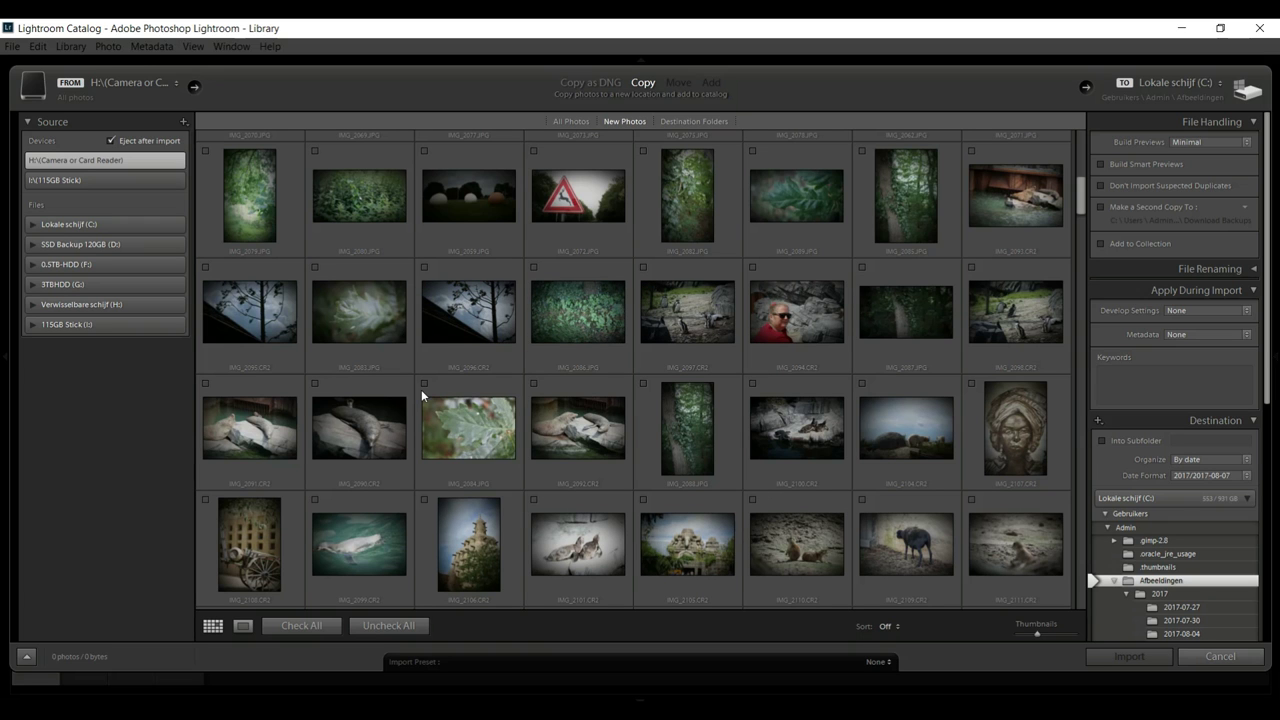
{"action": "scroll", "coordinate": [428, 395], "scroll_direction": "down", "scroll_amount": 10}
{"action": "scroll", "coordinate": [373, 408], "scroll_direction": "down", "scroll_amount": 15}
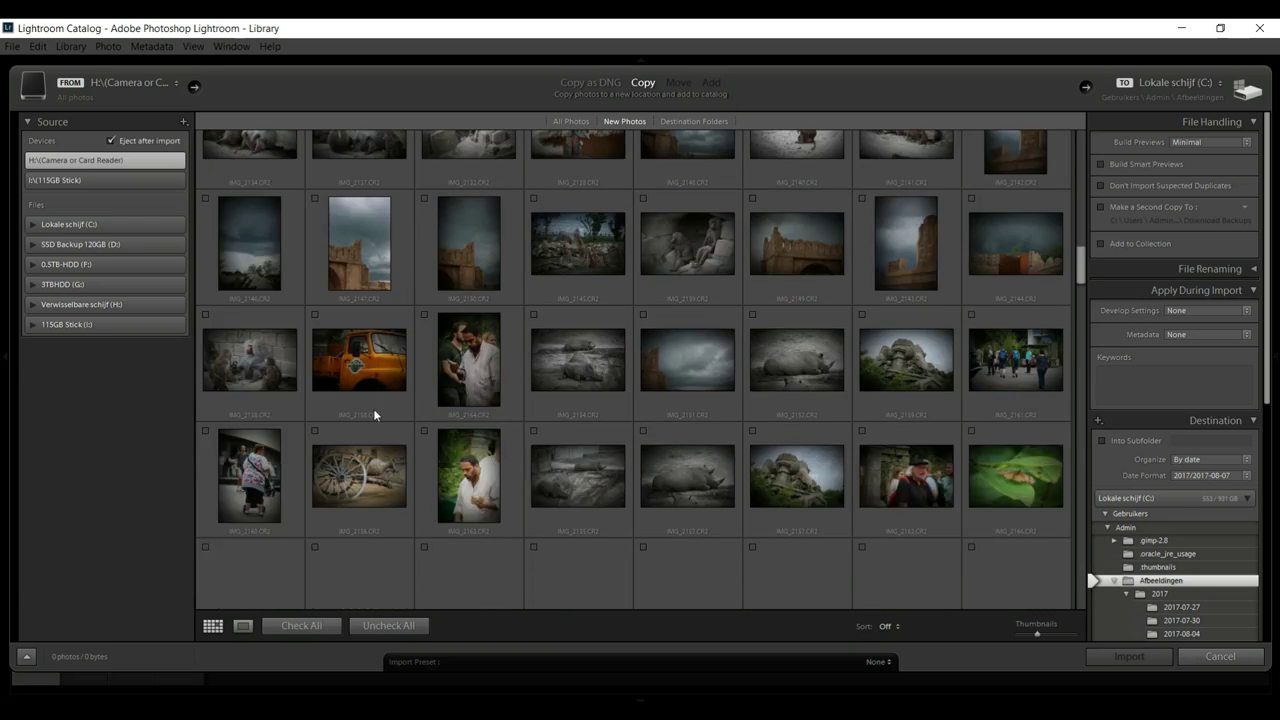
{"action": "scroll", "coordinate": [367, 418], "scroll_direction": "down", "scroll_amount": 15}
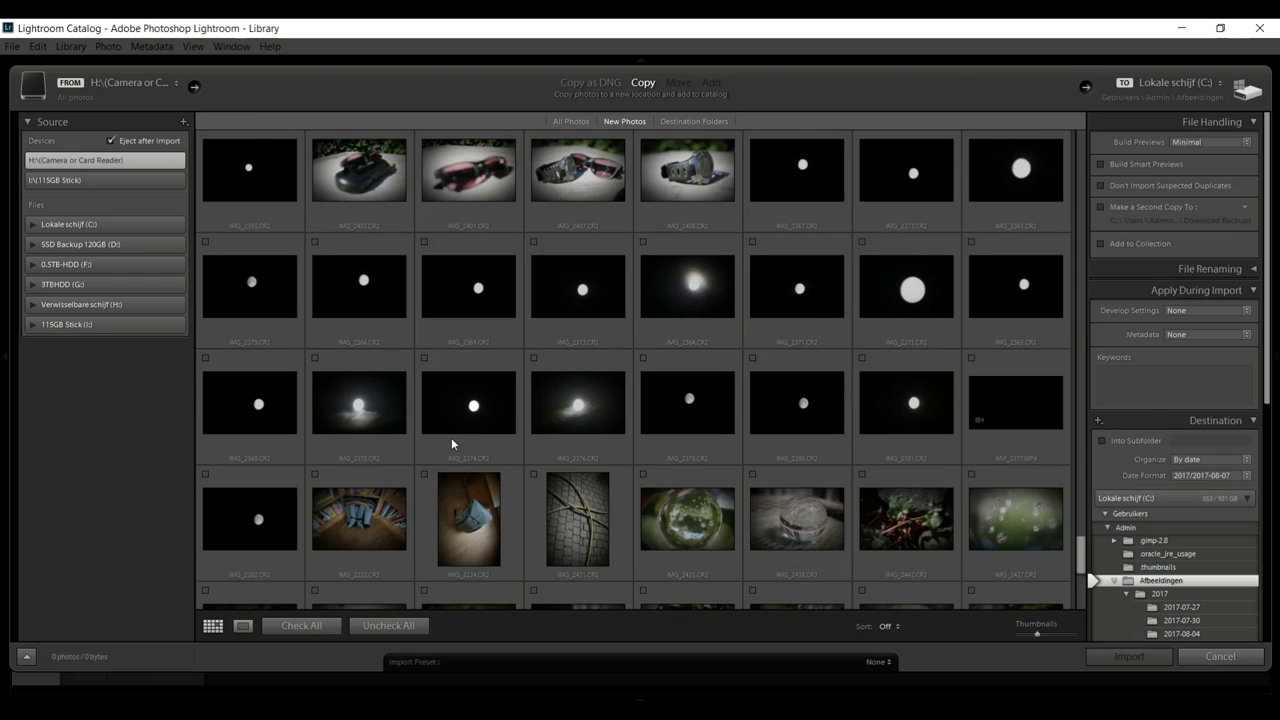
{"action": "scroll", "coordinate": [451, 437], "scroll_direction": "down", "scroll_amount": 3}
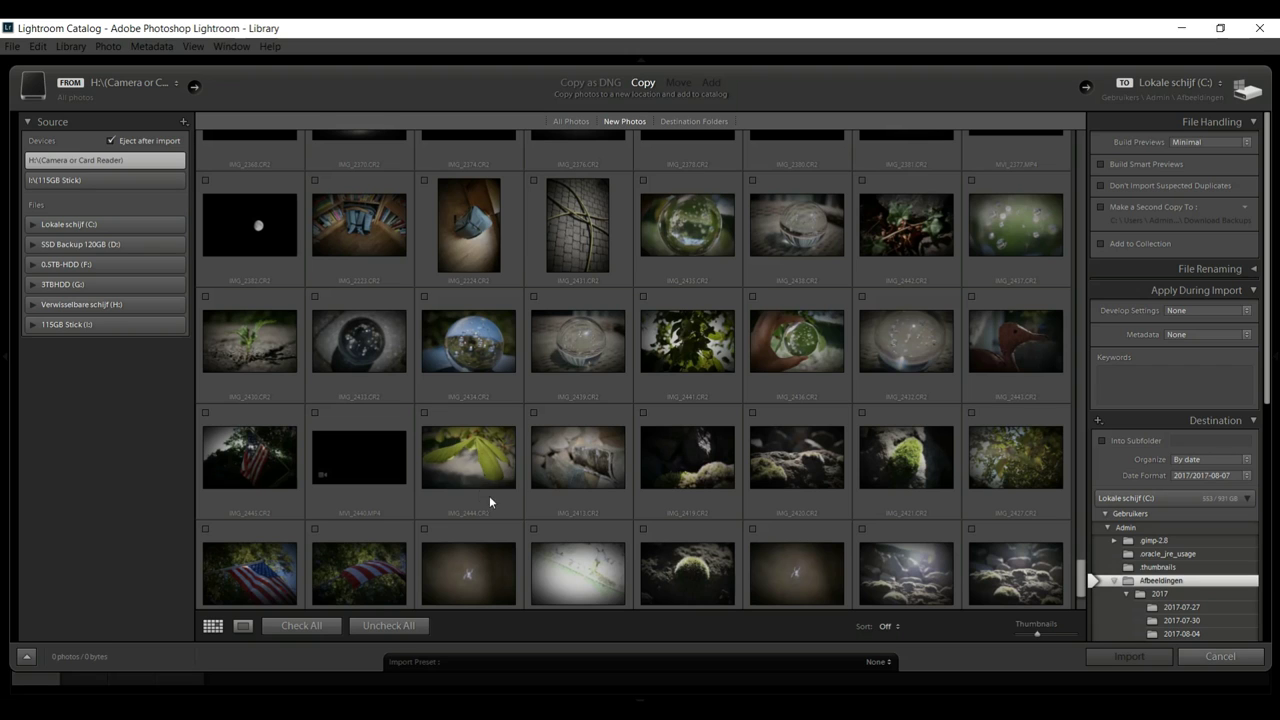
{"action": "left_click", "coordinate": [690, 355]}
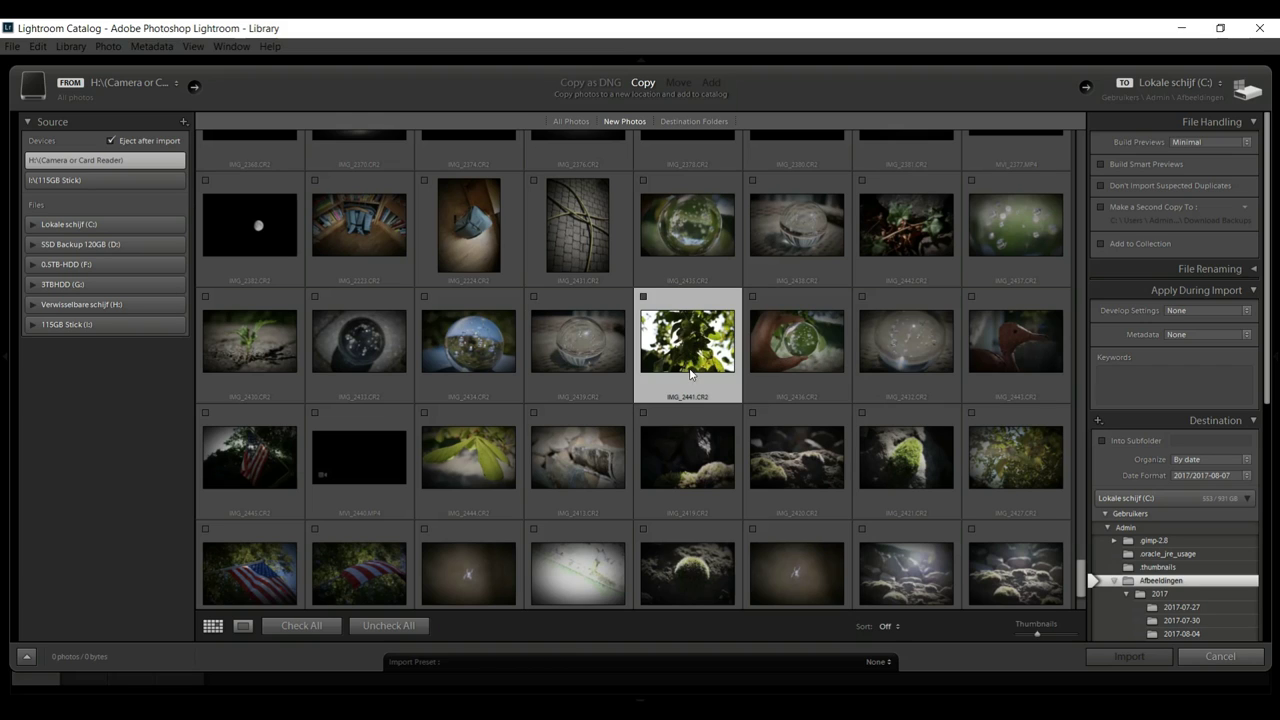
{"action": "left_click", "coordinate": [483, 463], "text": "ctrl"}
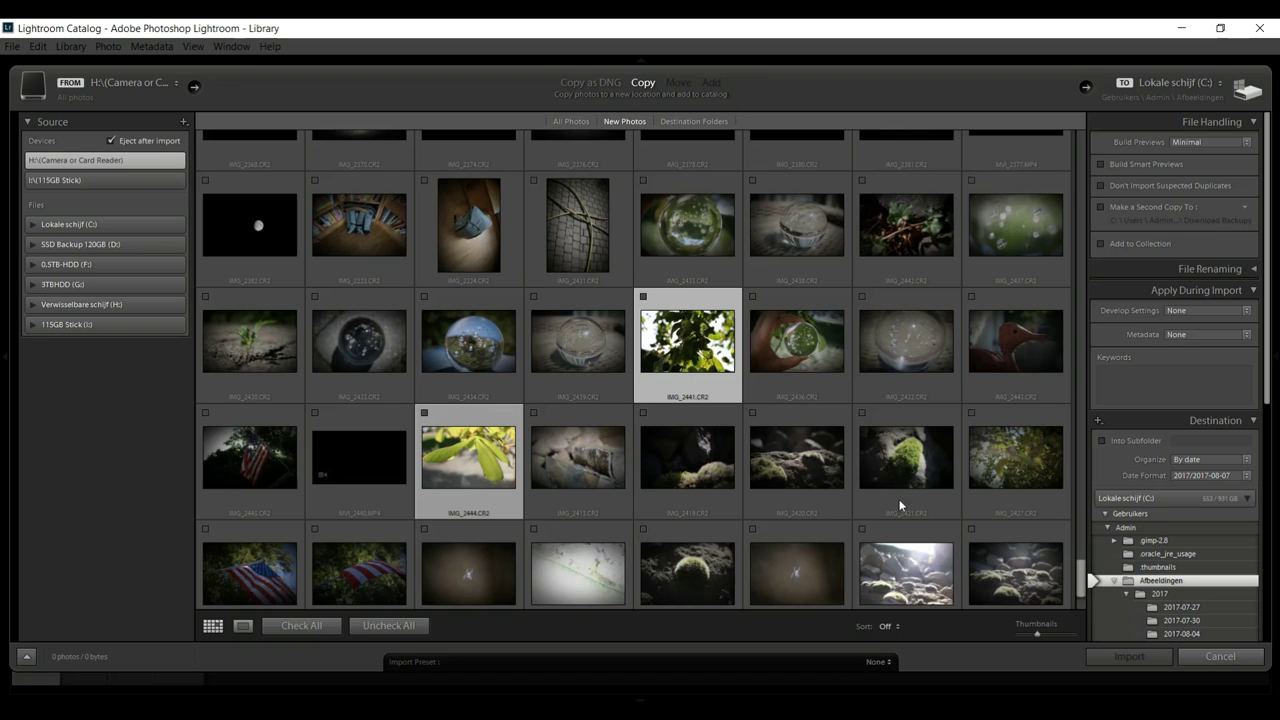
{"action": "left_click", "coordinate": [810, 478], "text": "ctrl"}
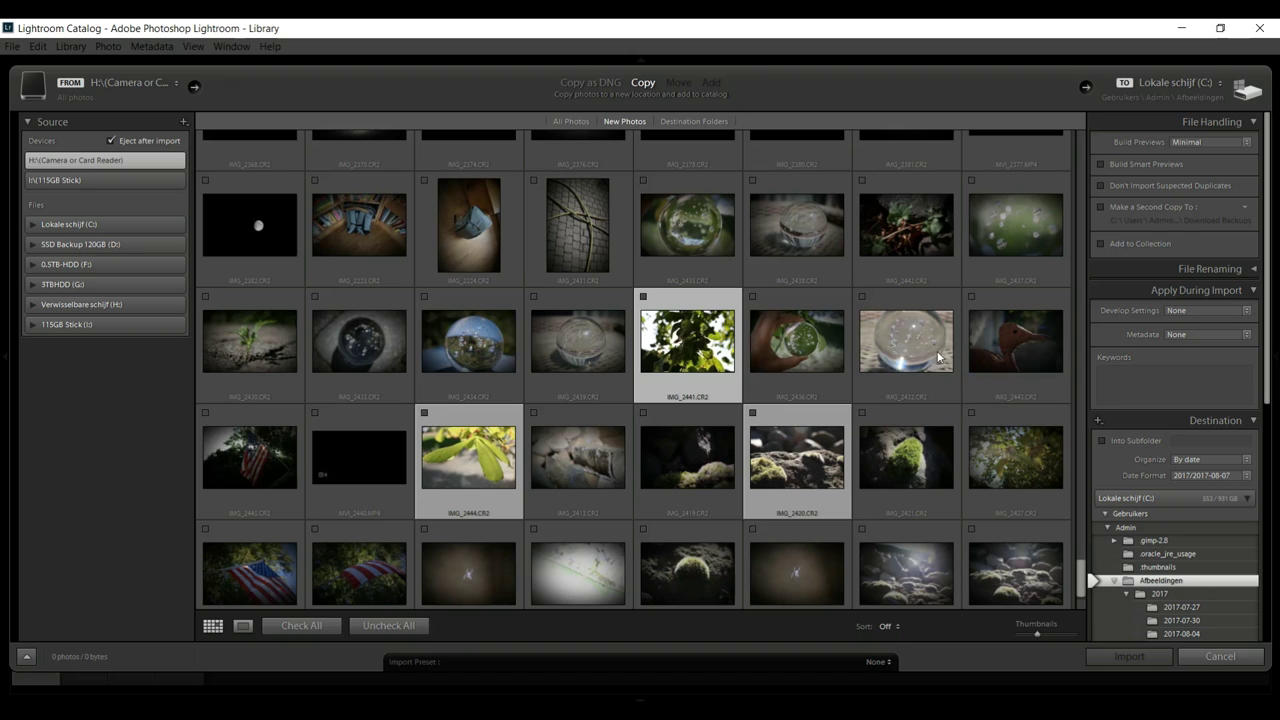
{"action": "left_click", "coordinate": [925, 231], "text": "ctrl"}
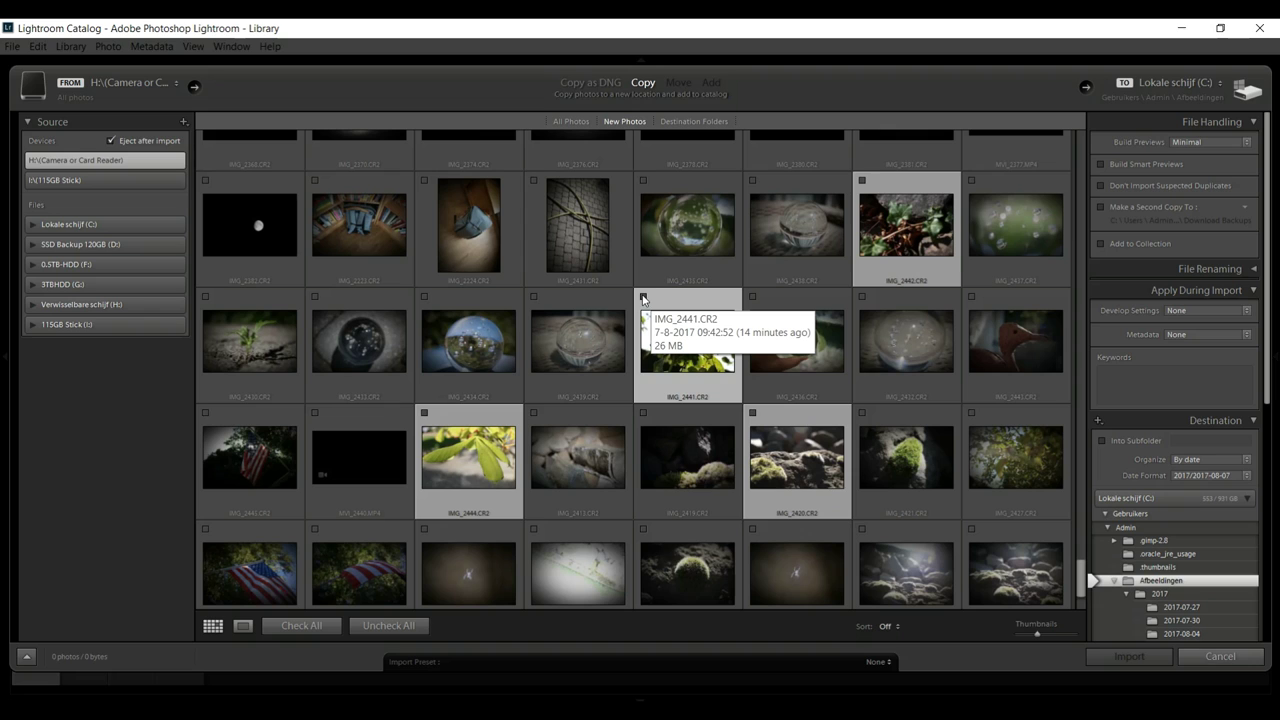
{"action": "left_click", "coordinate": [644, 297]}
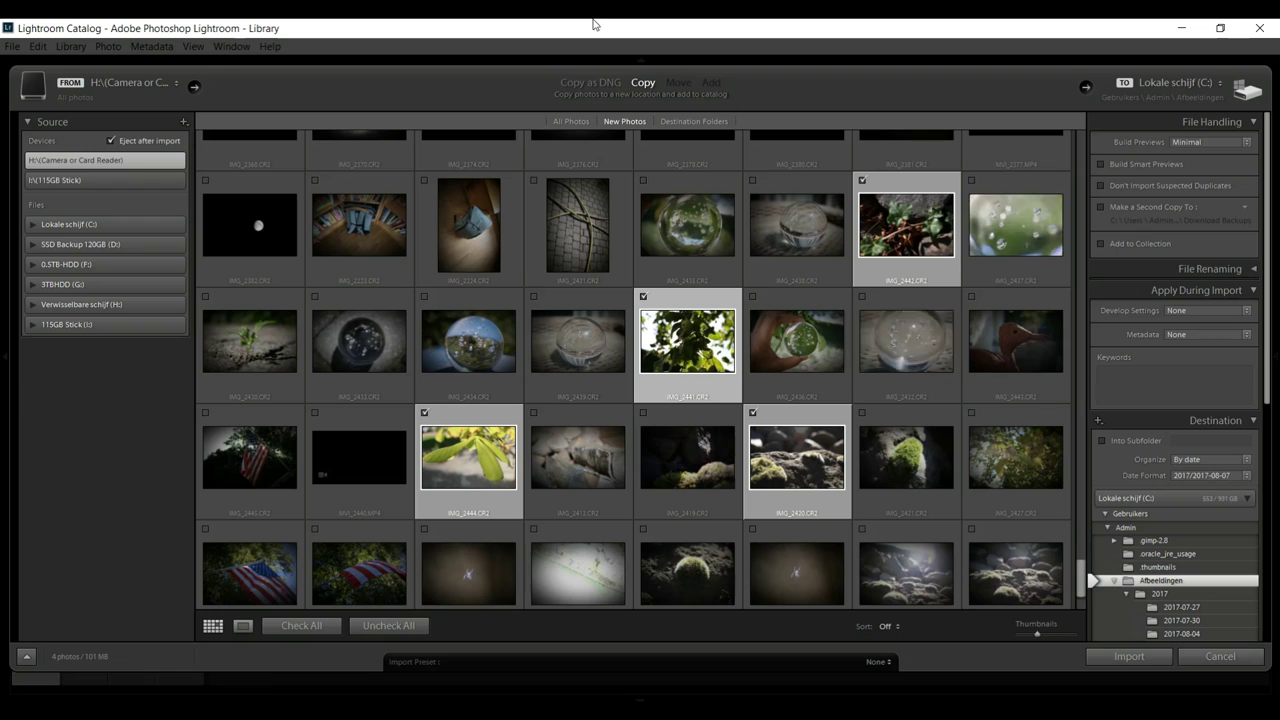
{"action": "left_click", "coordinate": [1129, 657]}
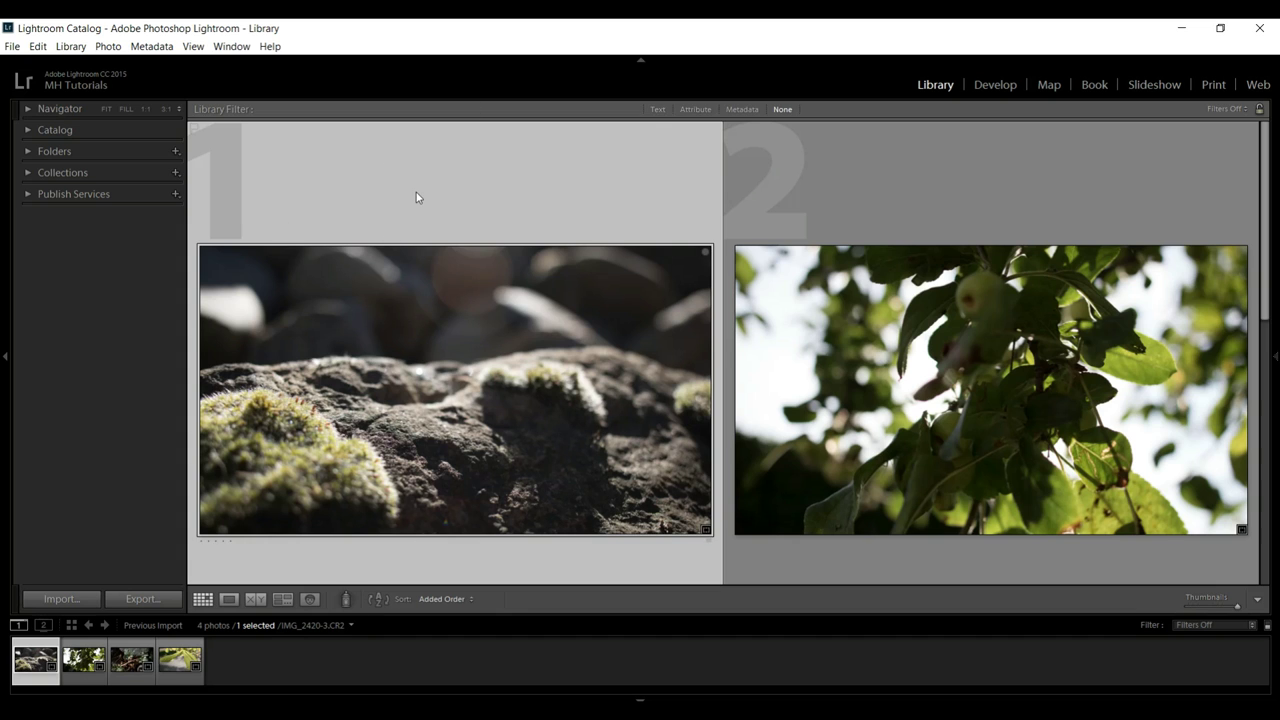
Step: Show the imported mossy rock photo enlarged, open it in the Develop module and check it at 1:1 before returning to the fitted view
{"action": "key", "text": "e"}
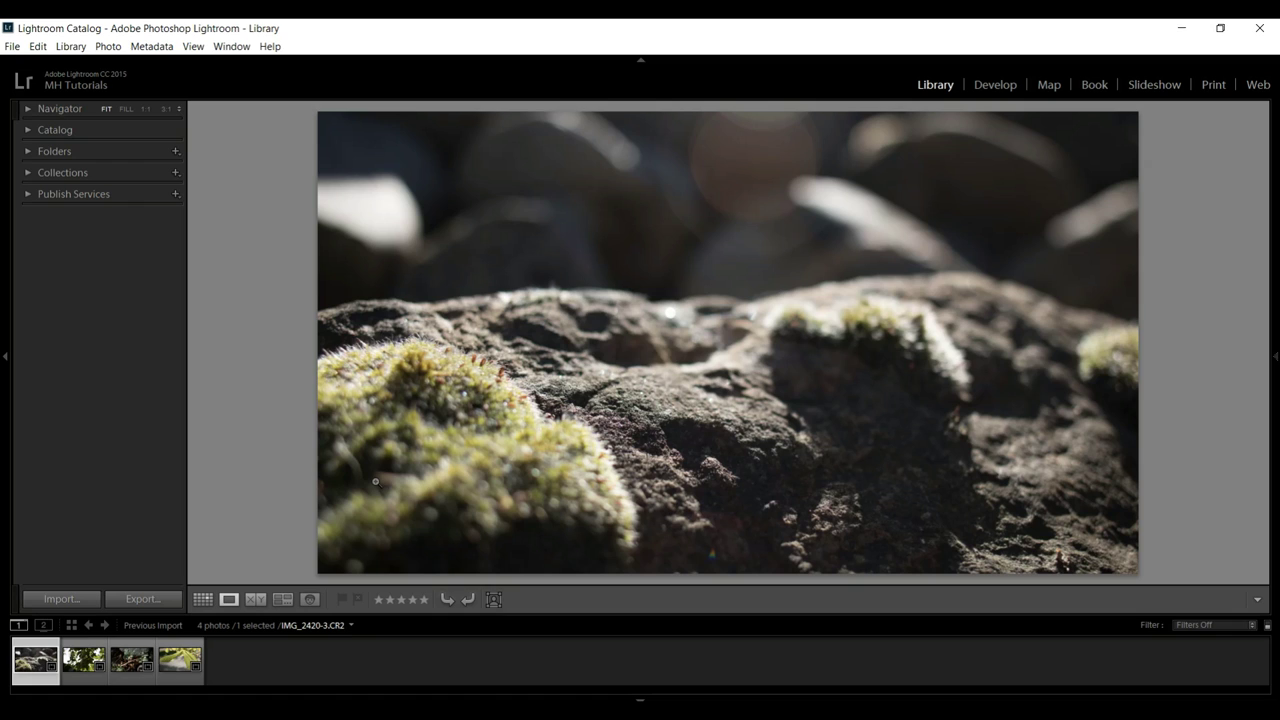
{"action": "left_click", "coordinate": [996, 84]}
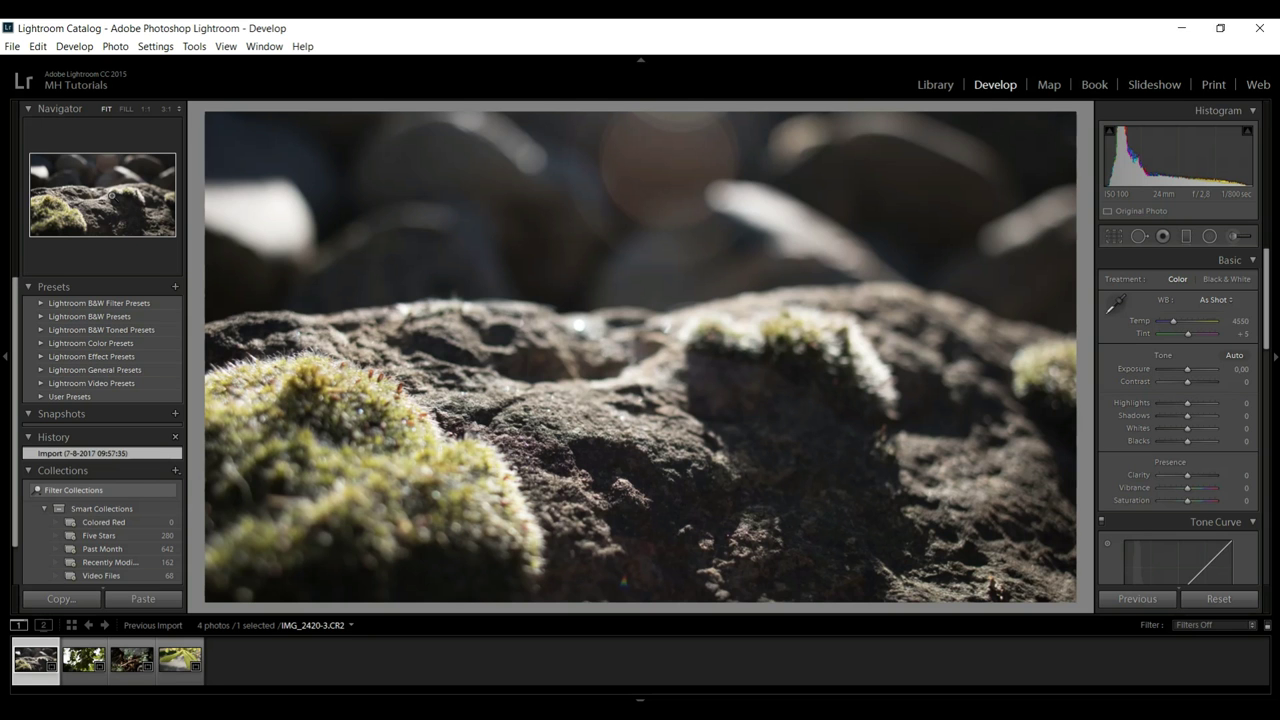
{"action": "mouse_move", "coordinate": [111, 195]}
{"action": "left_mouse_down"}
{"action": "mouse_move", "coordinate": [72, 186]}
{"action": "mouse_move", "coordinate": [86, 197]}
{"action": "mouse_move", "coordinate": [64, 202]}
{"action": "mouse_move", "coordinate": [70, 186]}
{"action": "mouse_move", "coordinate": [98, 193]}
{"action": "left_mouse_up"}
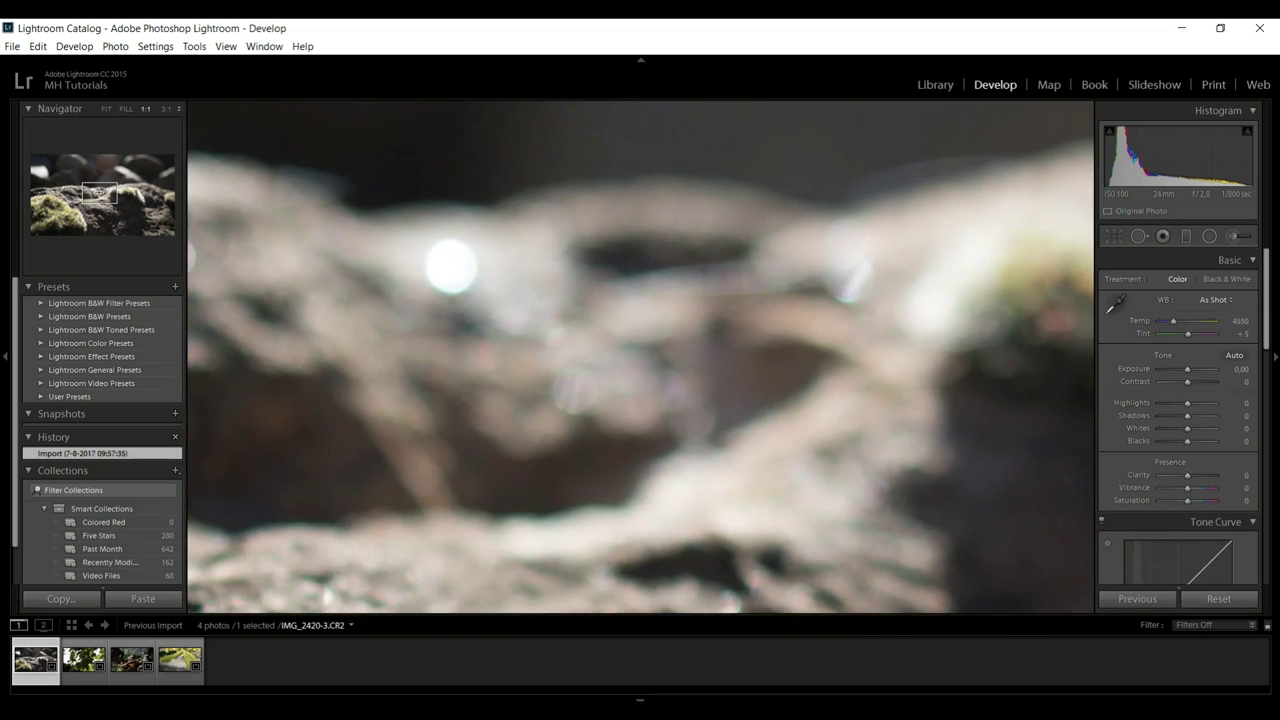
{"action": "left_click", "coordinate": [204, 222]}
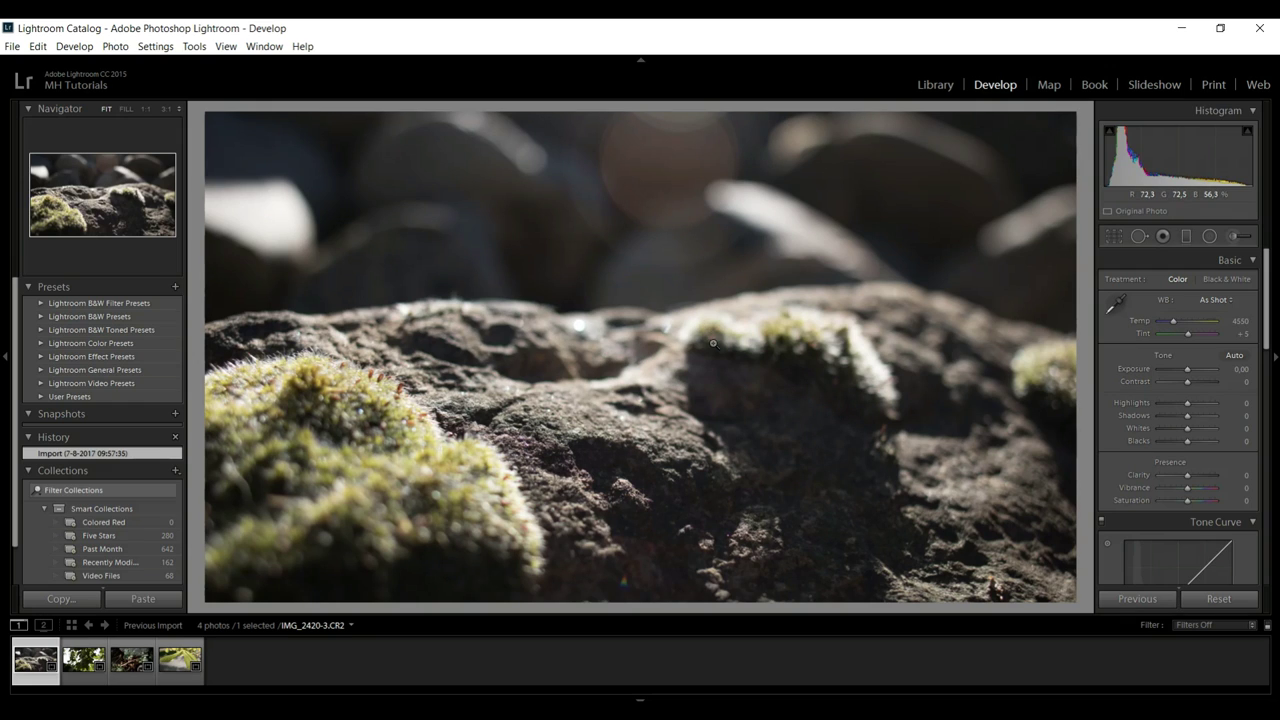
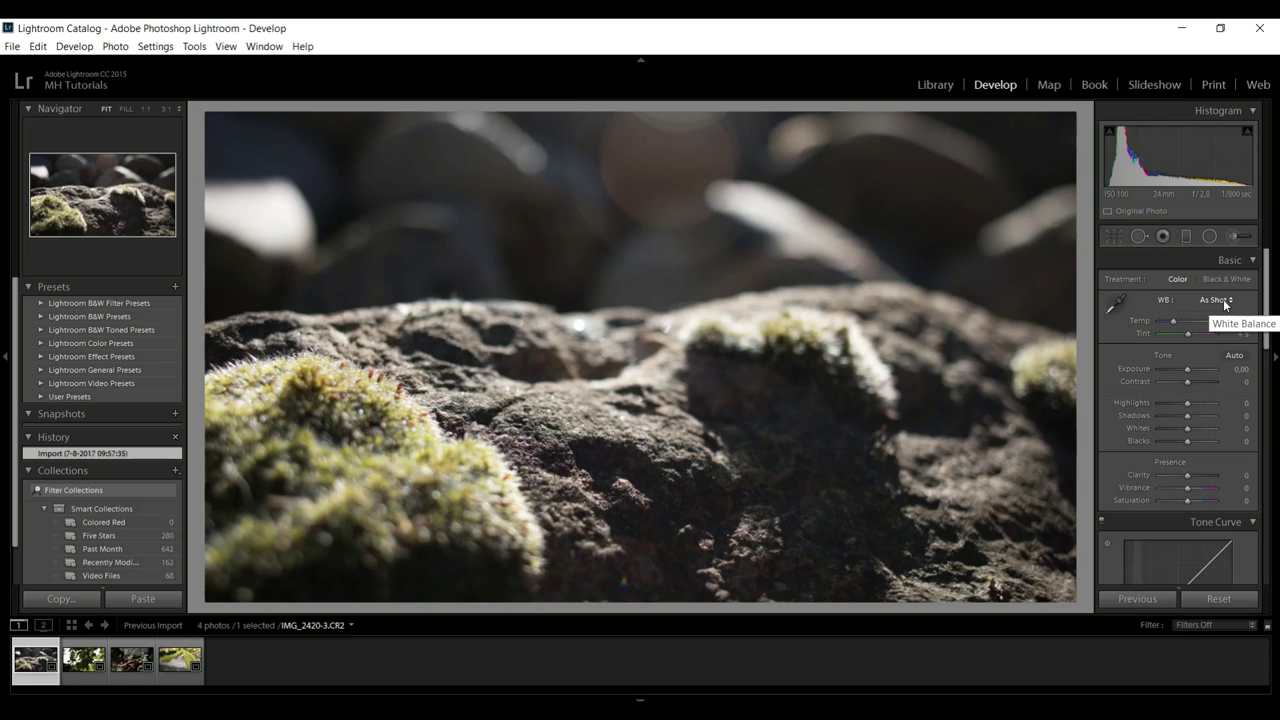
Step: Try the Daylight and Tungsten white balance presets on the rock photo and return to Daylight
{"action": "left_click", "coordinate": [1222, 300]}
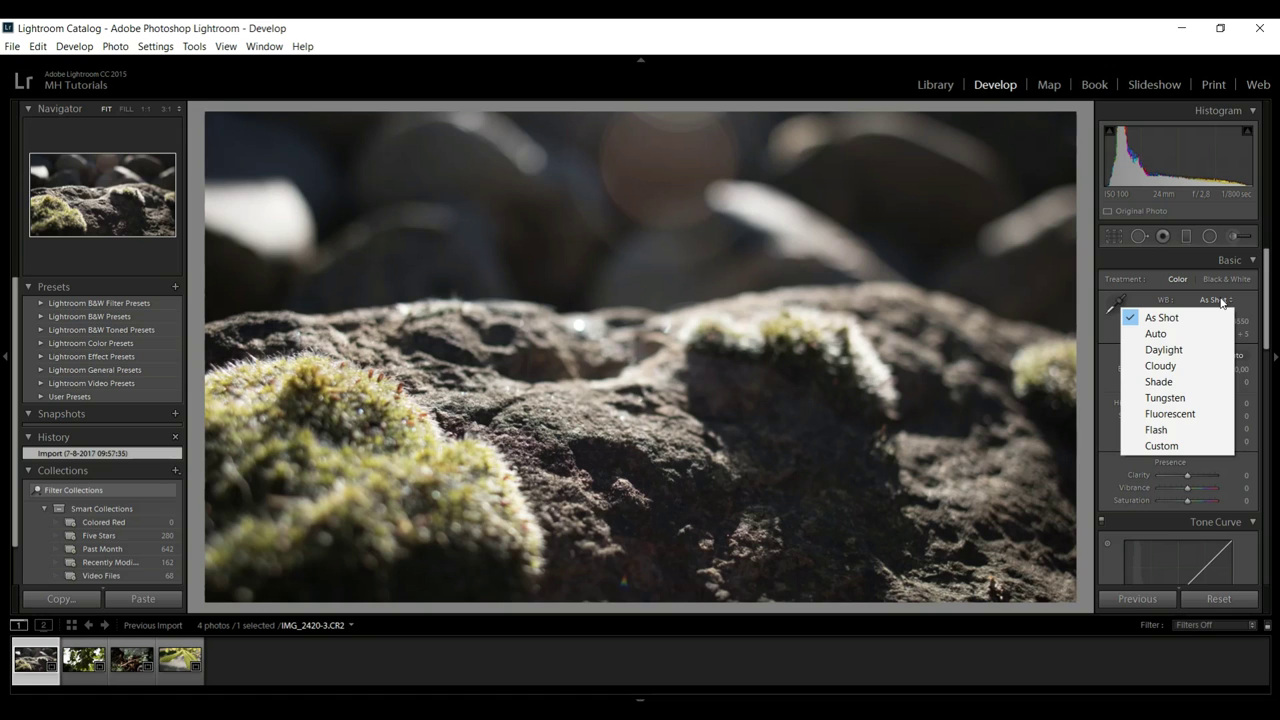
{"action": "left_click", "coordinate": [1192, 350]}
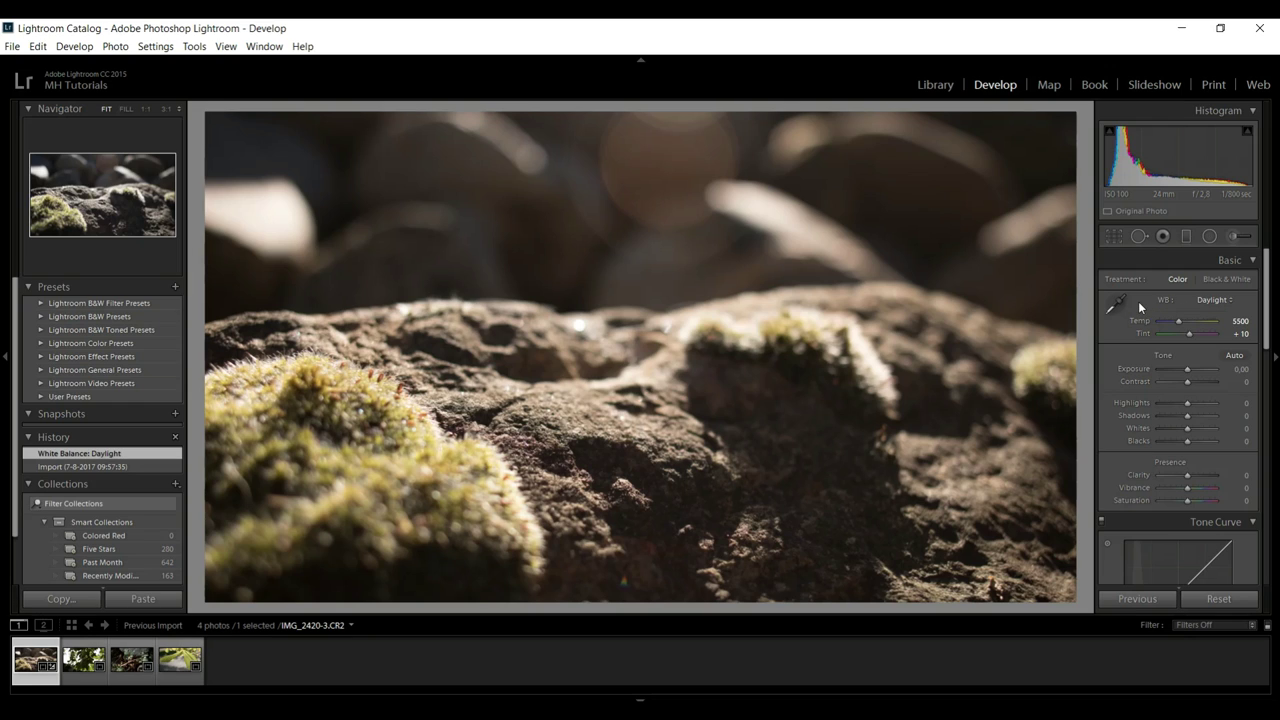
{"action": "left_click", "coordinate": [1216, 301]}
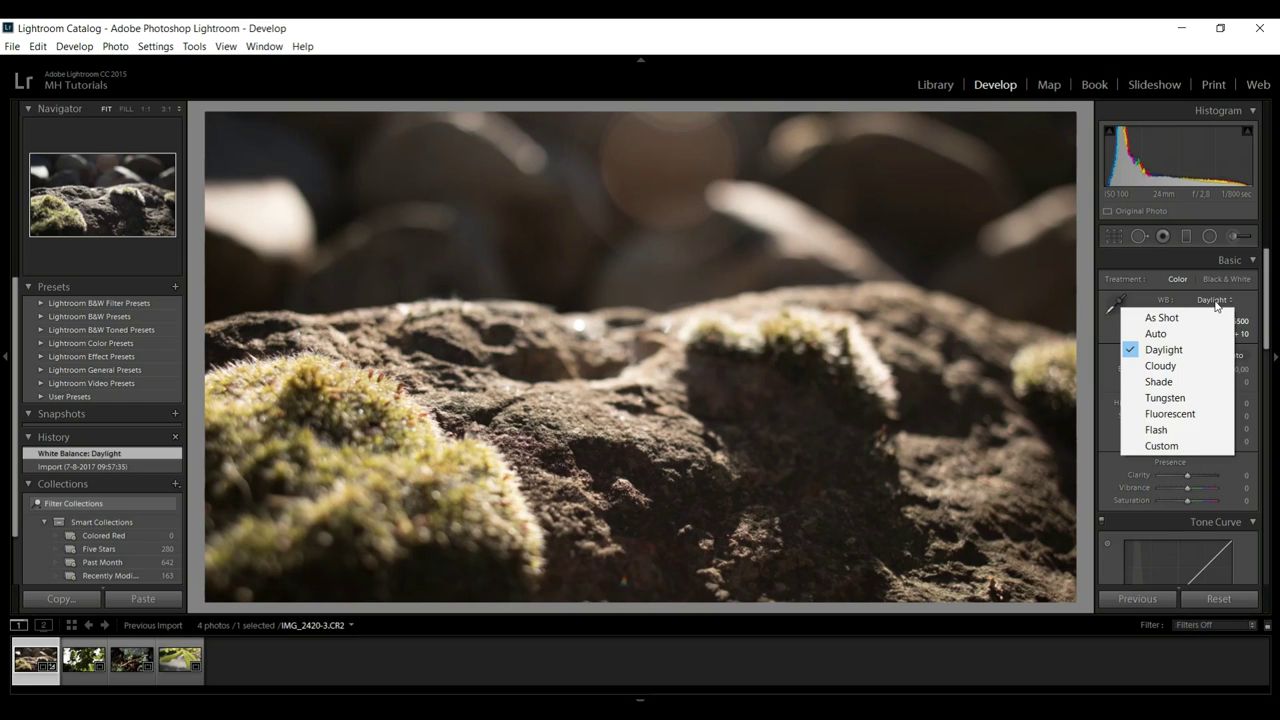
{"action": "left_click", "coordinate": [1165, 398]}
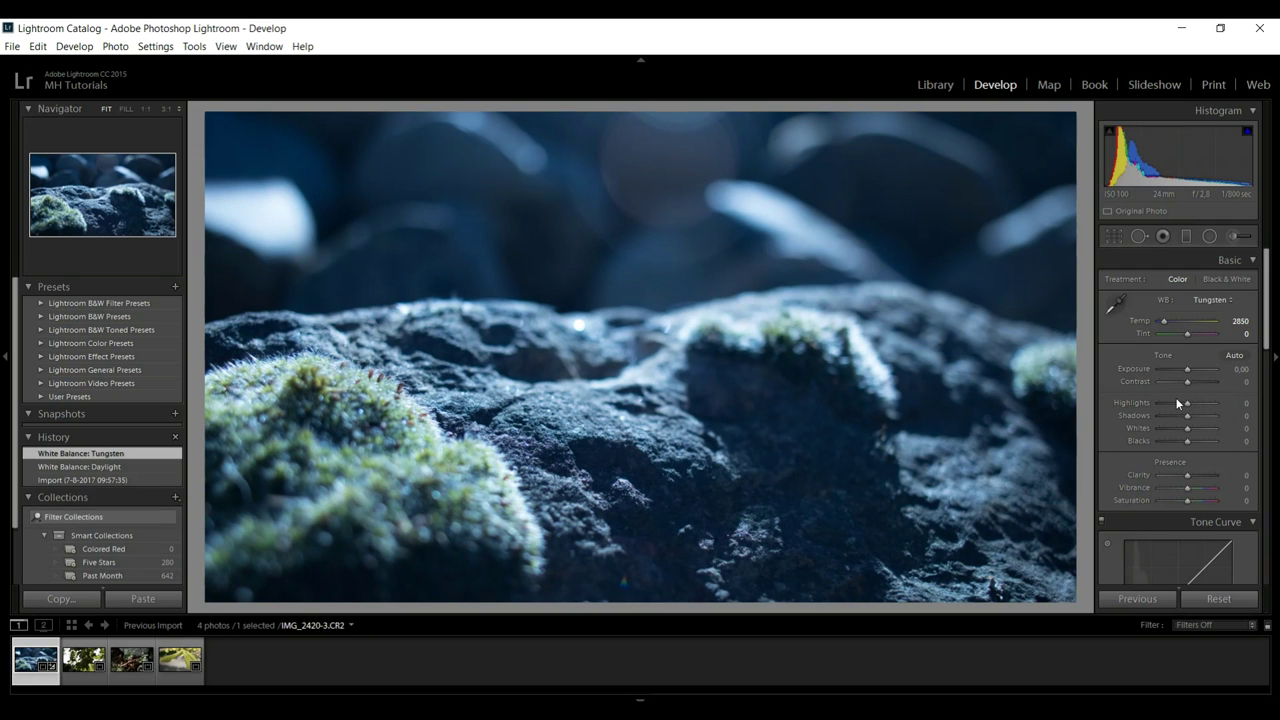
{"action": "left_click", "coordinate": [1220, 301]}
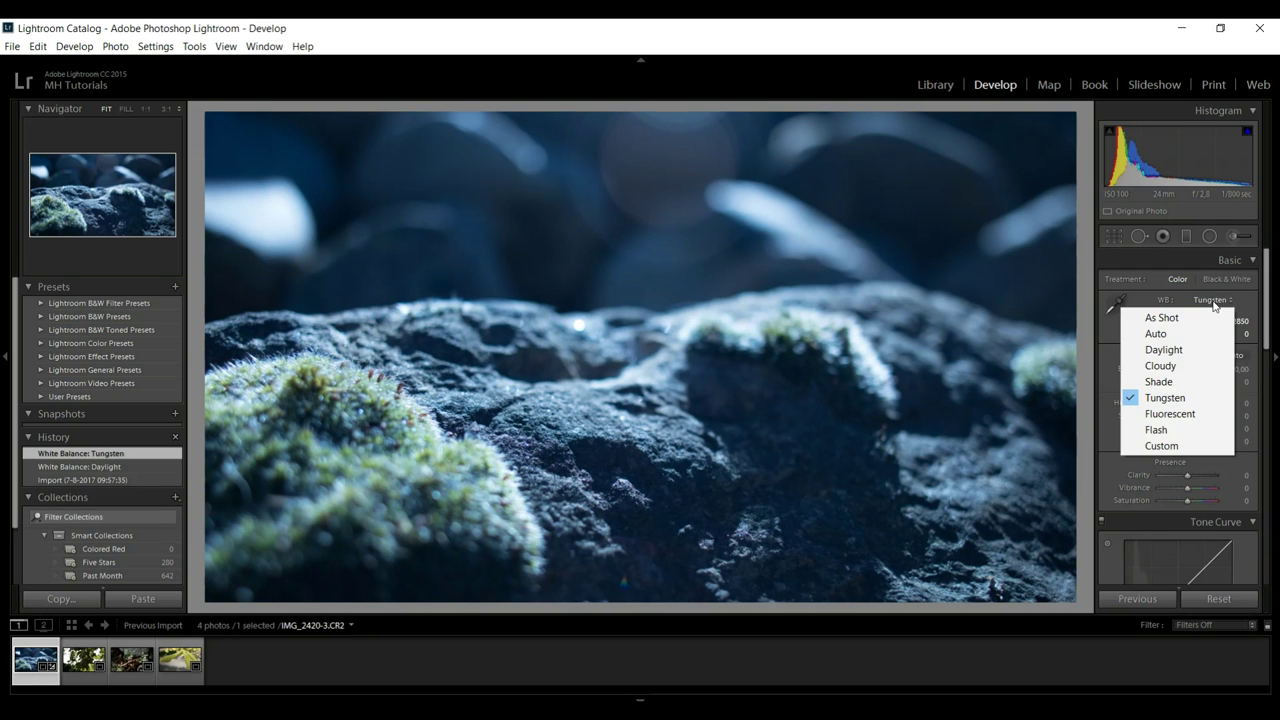
{"action": "left_click", "coordinate": [1163, 350]}
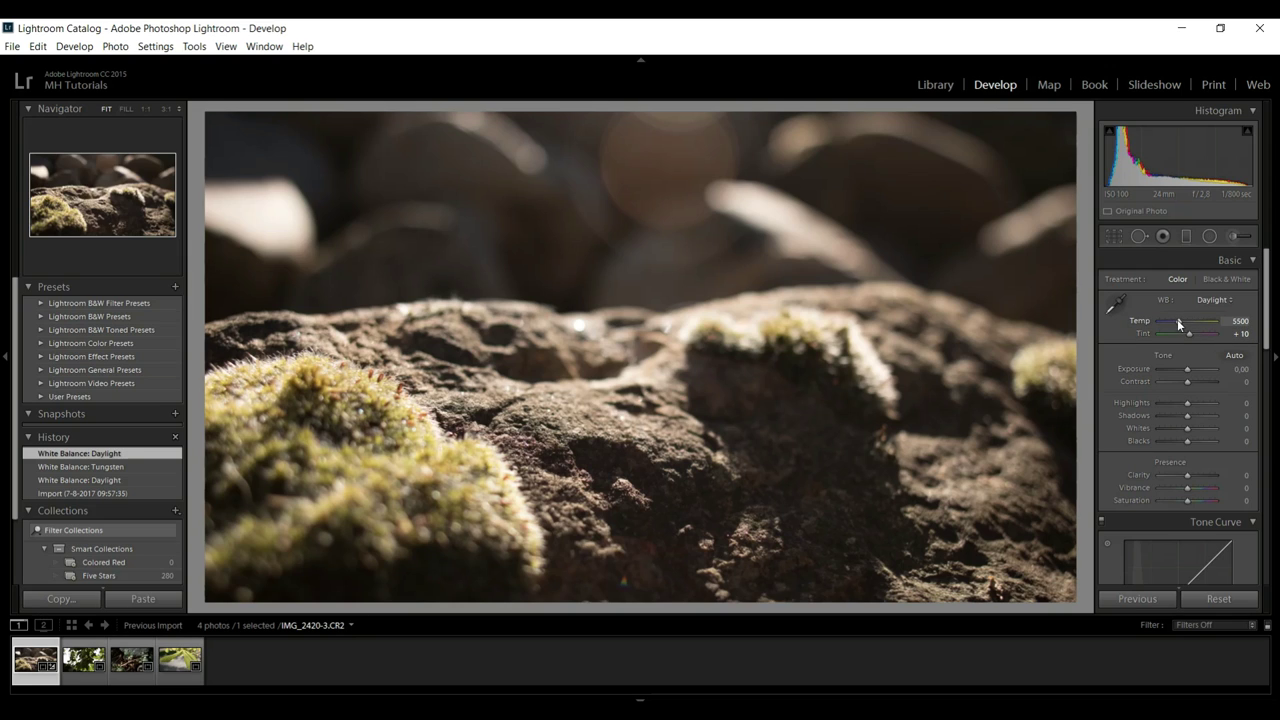
Step: Try colour temperatures of 50000 and 5810, reapply Daylight, and restore the white balance to As Shot
{"action": "left_click_drag", "start_coordinate": [1179, 322], "coordinate": [1211, 322]}
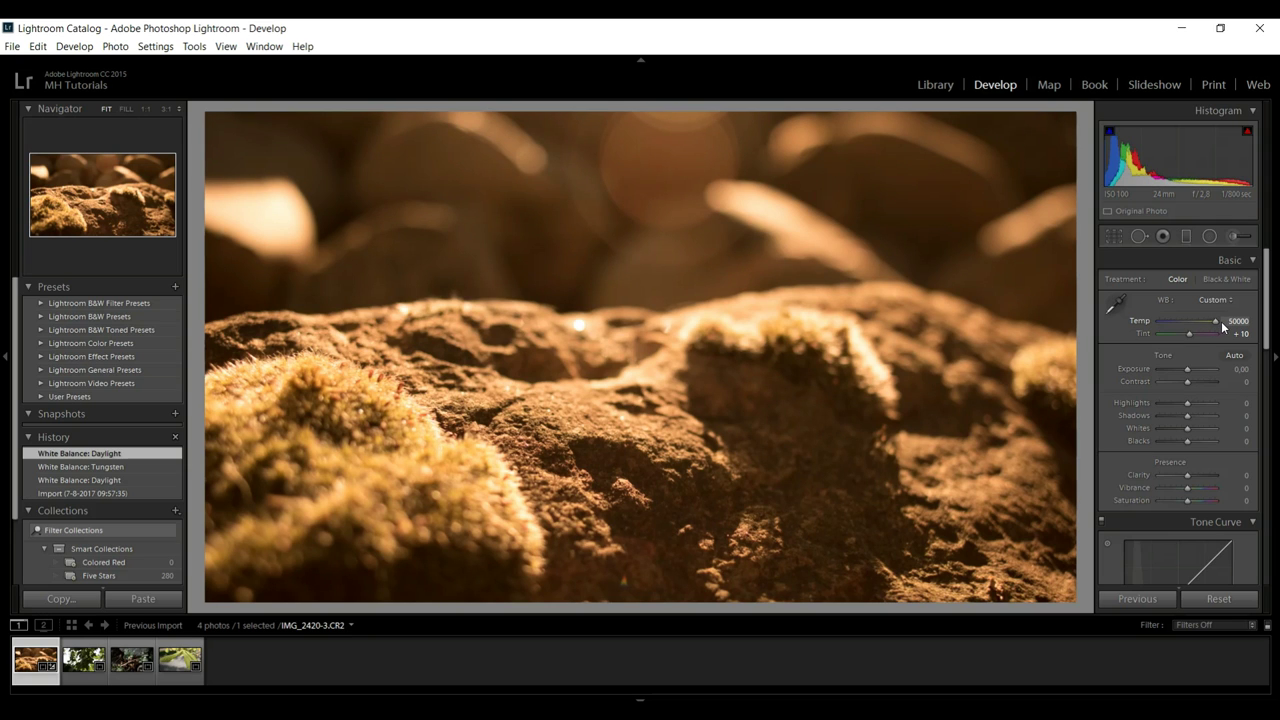
{"action": "left_click_drag", "start_coordinate": [1220, 323], "coordinate": [1183, 327]}
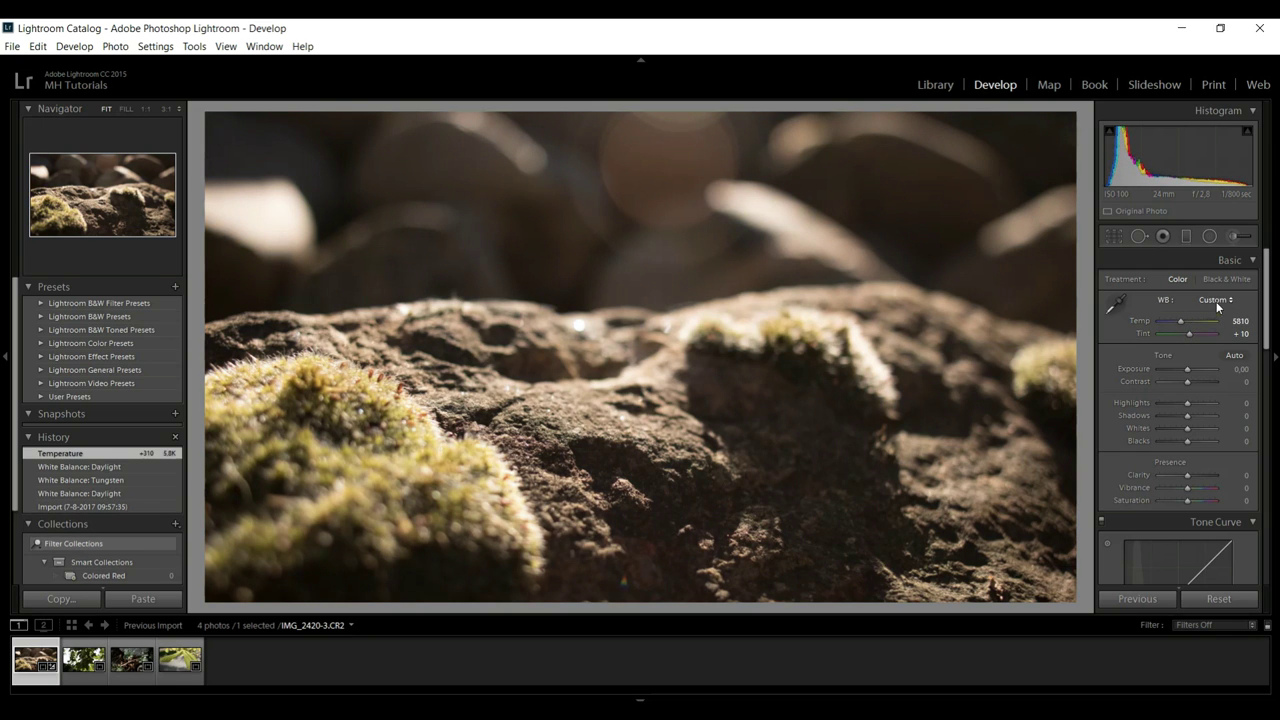
{"action": "left_click", "coordinate": [1215, 299]}
{"action": "left_click", "coordinate": [1185, 349]}
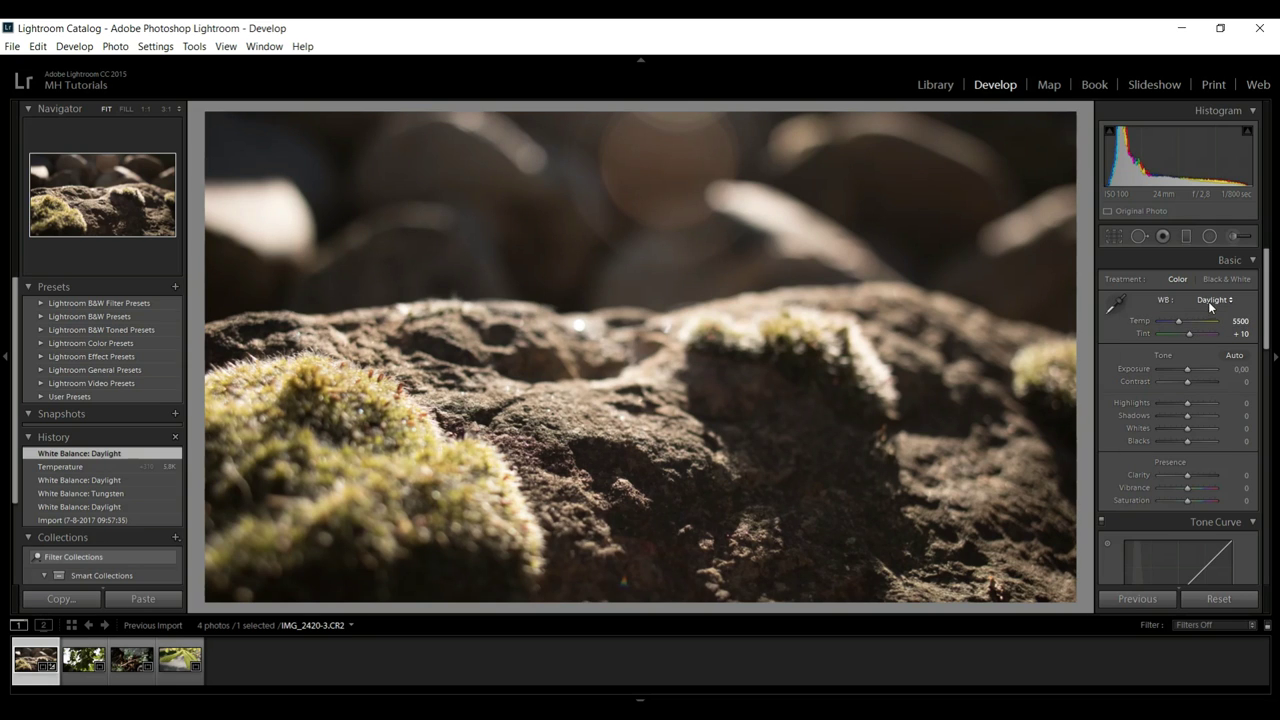
{"action": "left_click", "coordinate": [1208, 301]}
{"action": "left_click", "coordinate": [1191, 319]}
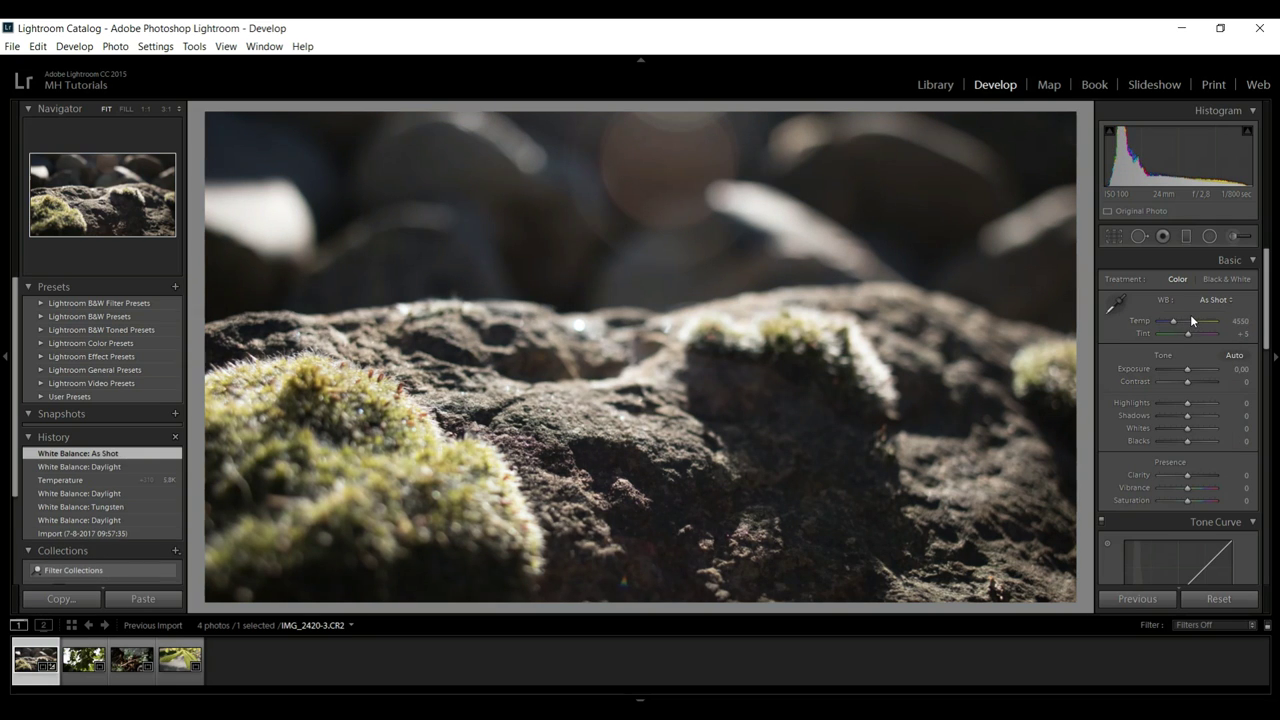
Step: Set the photo's colour temperature to 5571, then try a tint of +57 and undo the tint change
{"action": "left_click_drag", "start_coordinate": [1174, 320], "coordinate": [1181, 325]}
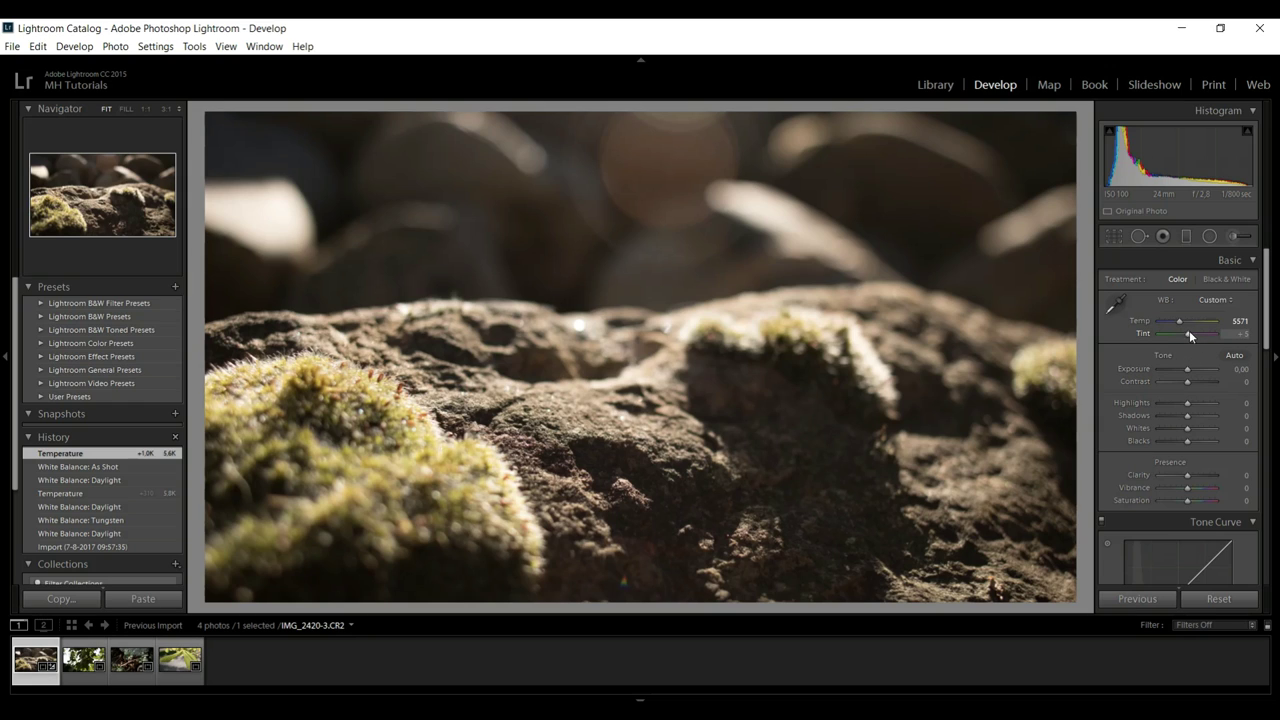
{"action": "mouse_move", "coordinate": [1187, 335]}
{"action": "left_mouse_down"}
{"action": "mouse_move", "coordinate": [1167, 334]}
{"action": "mouse_move", "coordinate": [1220, 333]}
{"action": "mouse_move", "coordinate": [1198, 337]}
{"action": "left_mouse_up"}
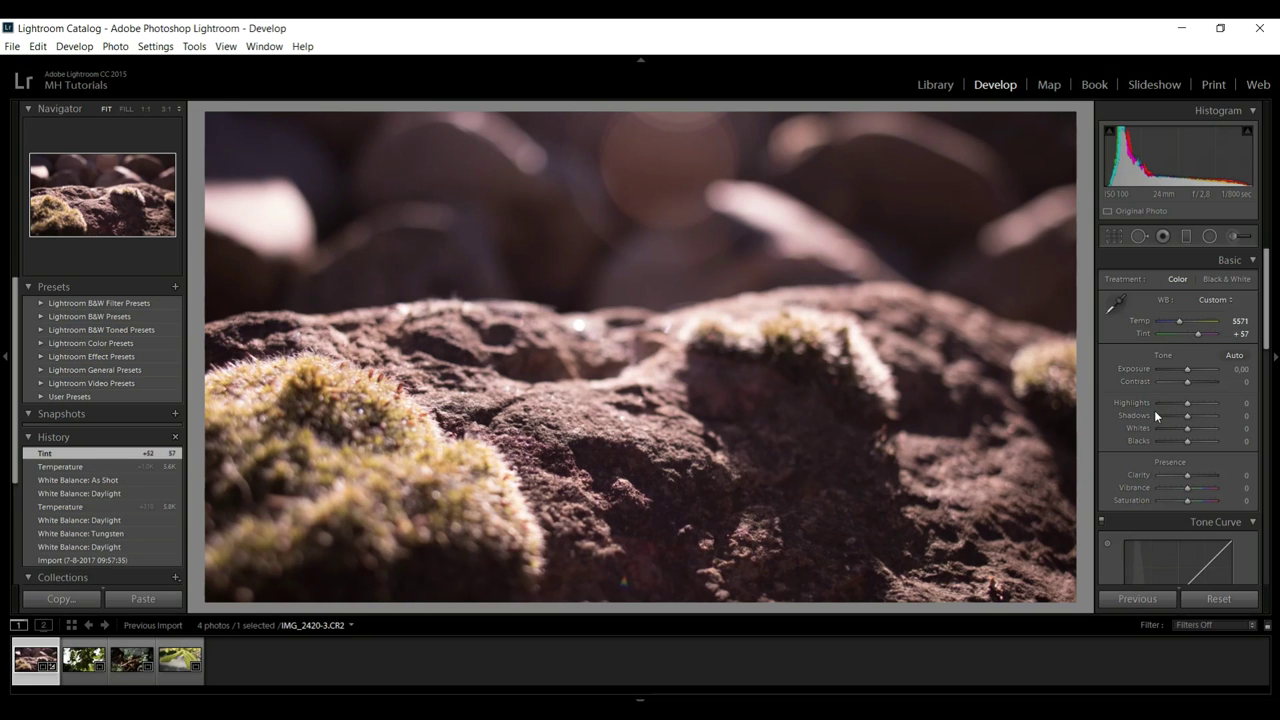
{"action": "key", "text": "ctrl+z"}
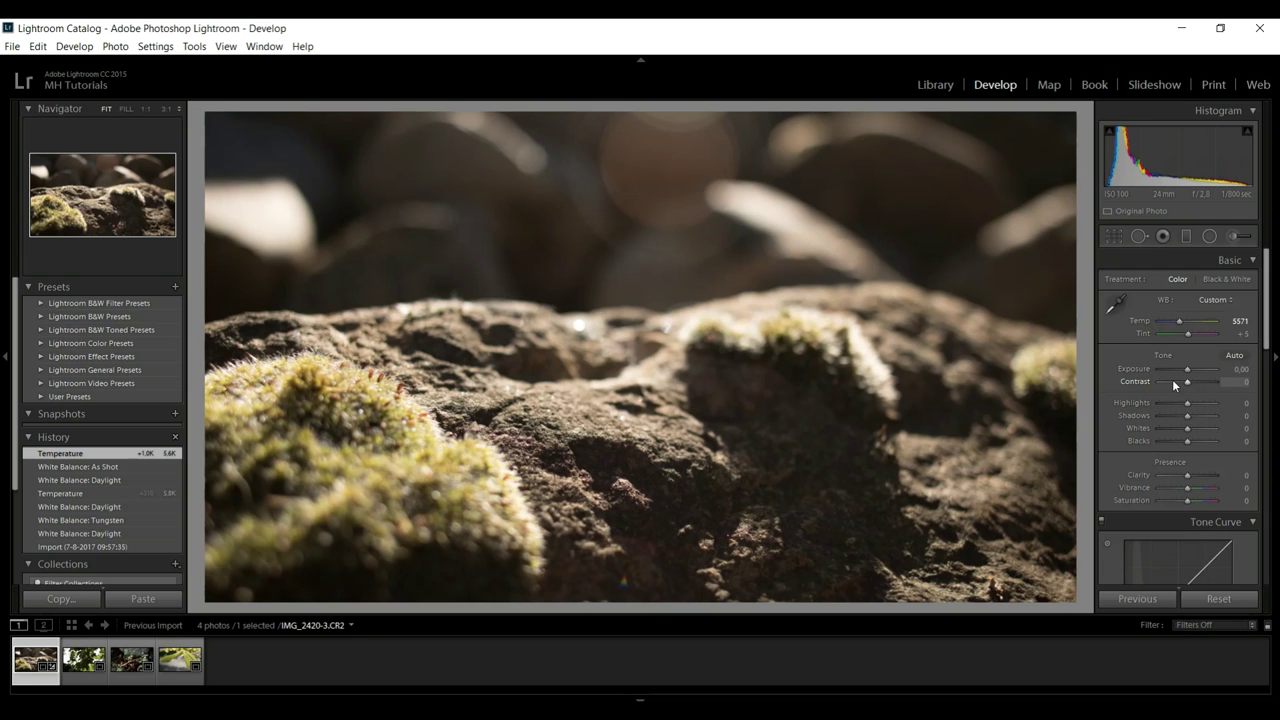
Step: Set the photo's exposure to +0.48 and its contrast to -2, trying contrast at -12 and +100 along the way
{"action": "mouse_move", "coordinate": [1188, 372]}
{"action": "left_mouse_down"}
{"action": "mouse_move", "coordinate": [1209, 372]}
{"action": "mouse_move", "coordinate": [1174, 374]}
{"action": "mouse_move", "coordinate": [1188, 376]}
{"action": "left_mouse_up"}
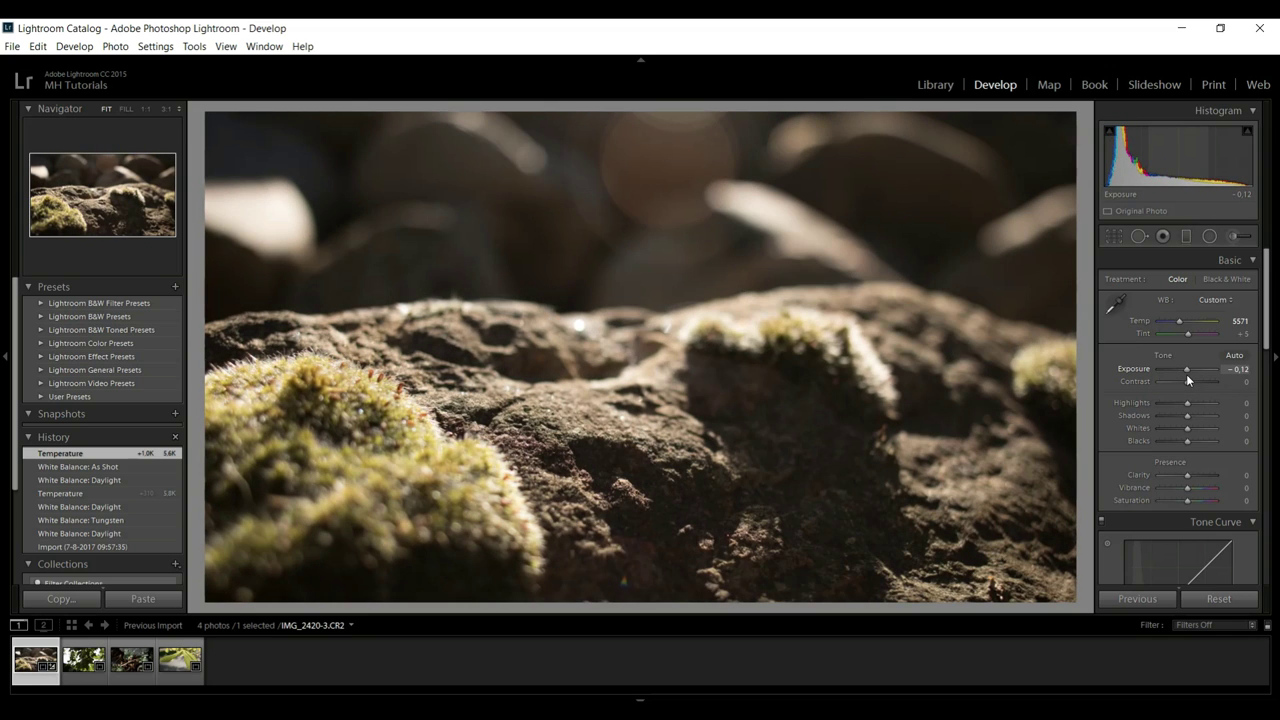
{"action": "mouse_move", "coordinate": [1188, 376]}
{"action": "left_mouse_down"}
{"action": "mouse_move", "coordinate": [1203, 387]}
{"action": "mouse_move", "coordinate": [1179, 394]}
{"action": "left_mouse_up"}
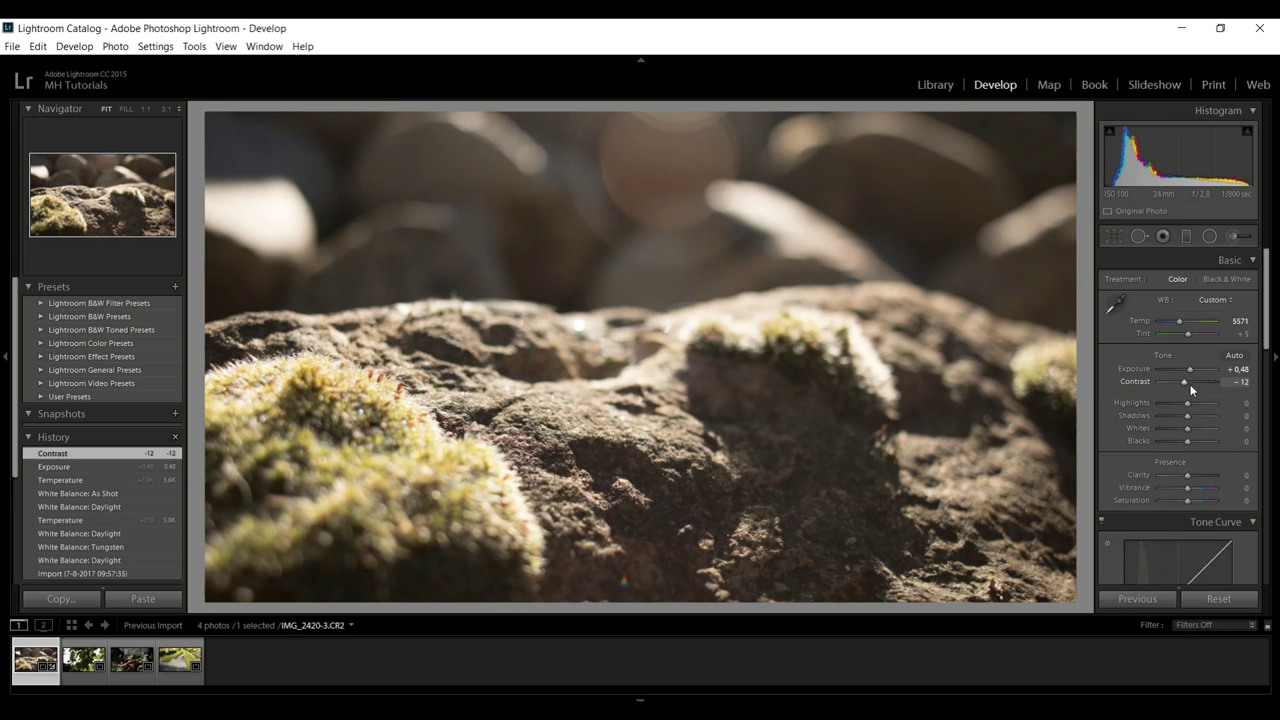
{"action": "left_click_drag", "start_coordinate": [1183, 383], "coordinate": [1217, 396]}
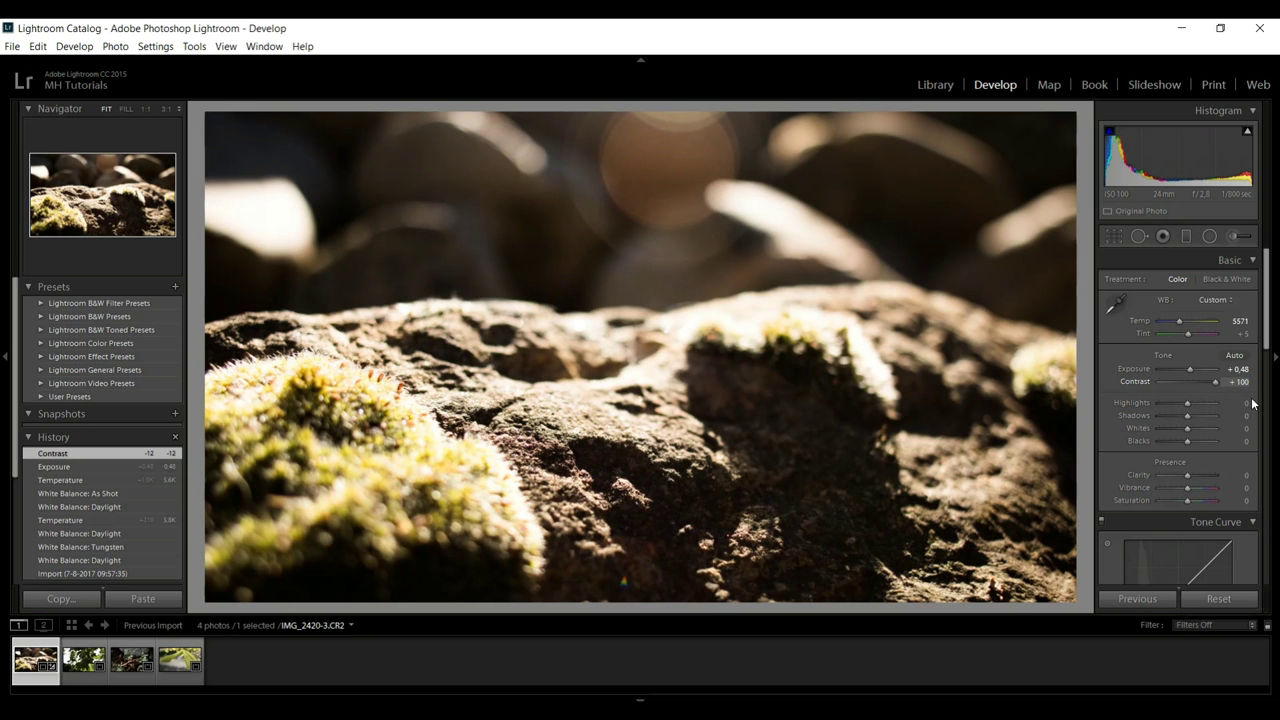
Step: Raise the rock photo's highlights to +100
{"action": "mouse_move", "coordinate": [1228, 399]}
{"action": "left_mouse_down"}
{"action": "mouse_move", "coordinate": [1184, 390]}
{"action": "mouse_move", "coordinate": [1222, 408]}
{"action": "mouse_move", "coordinate": [1193, 417]}
{"action": "mouse_move", "coordinate": [1234, 421]}
{"action": "left_mouse_up"}
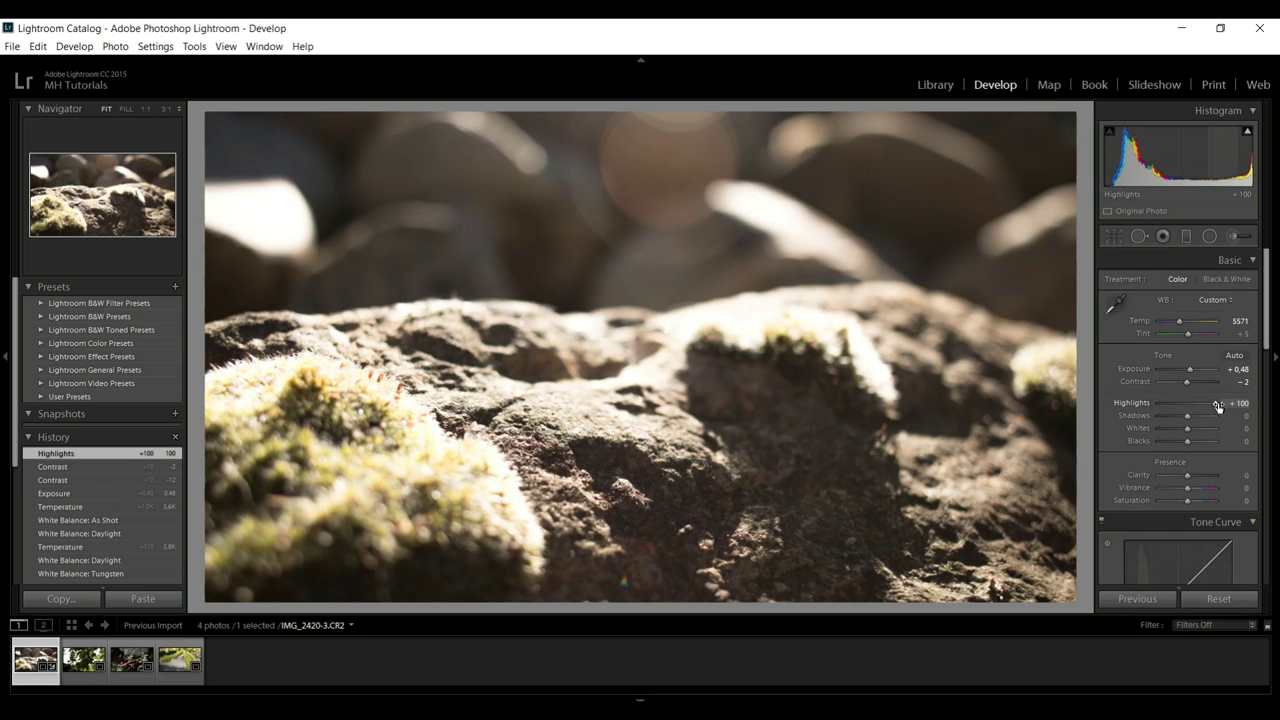
Step: Set the rock photo's highlights to -7, shadows to -17, whites to +12 and blacks to -7
{"action": "left_click_drag", "start_coordinate": [1215, 402], "coordinate": [1195, 433]}
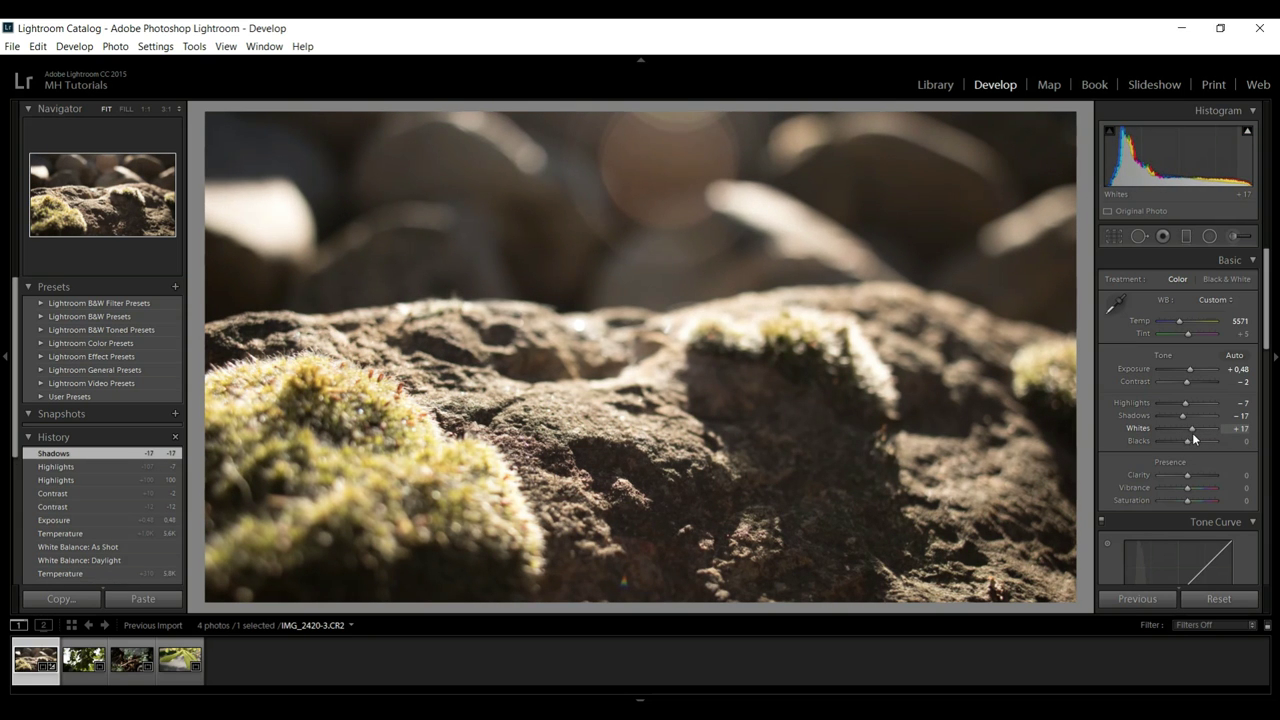
{"action": "mouse_move", "coordinate": [1188, 441]}
{"action": "left_mouse_down"}
{"action": "mouse_move", "coordinate": [1175, 445]}
{"action": "mouse_move", "coordinate": [1186, 440]}
{"action": "left_mouse_up"}
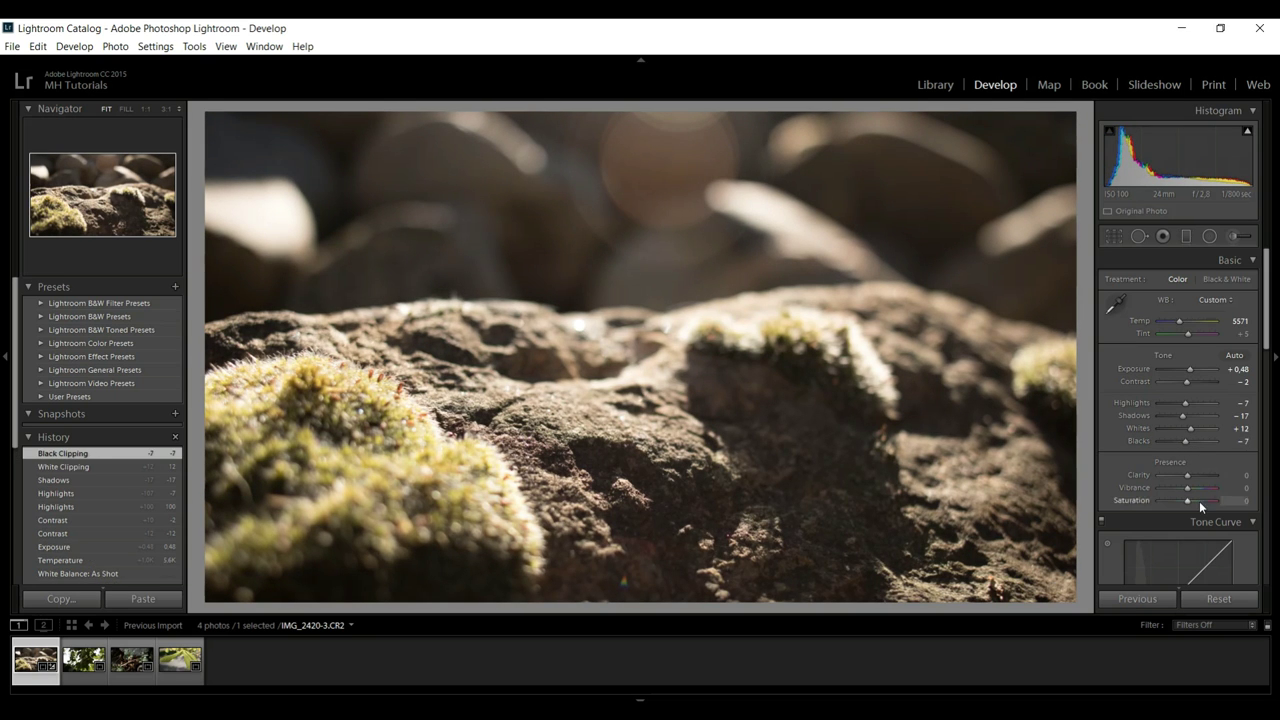
Step: Set the rock photo's clarity to +79, vibrance to +45 and saturation to +12
{"action": "scroll", "coordinate": [1199, 501], "scroll_direction": "down", "scroll_amount": 3}
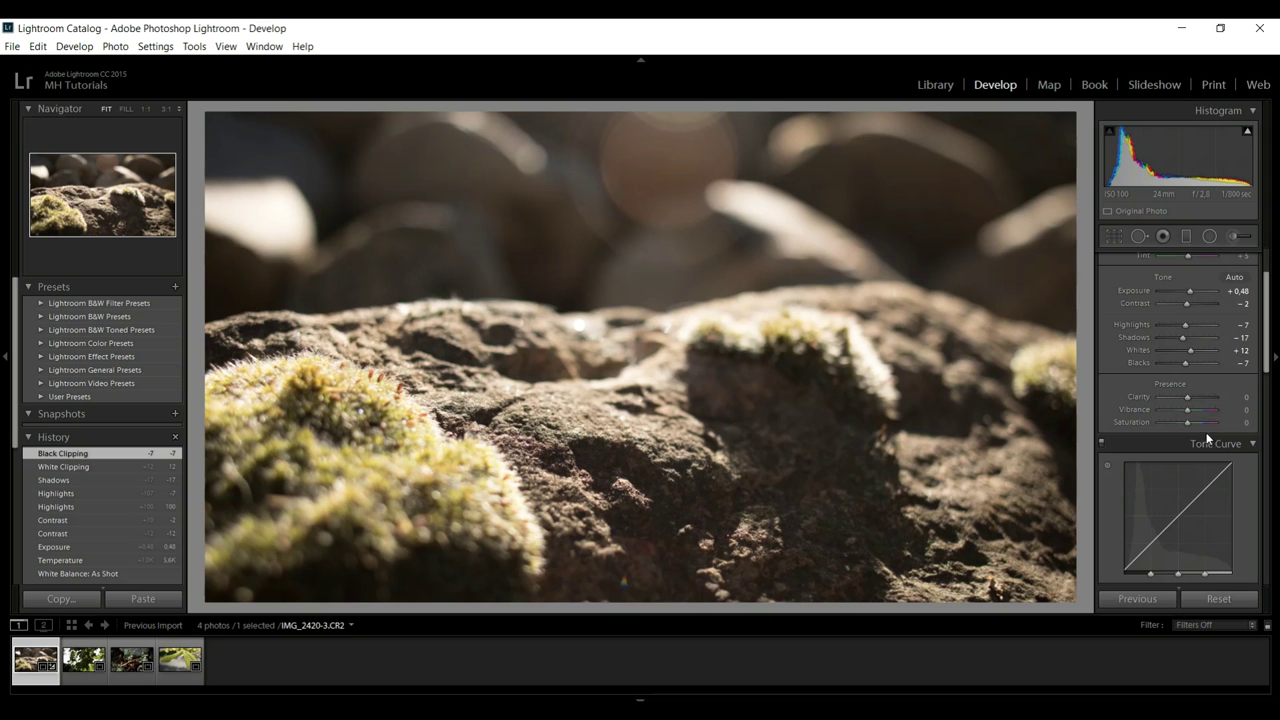
{"action": "mouse_move", "coordinate": [1188, 396]}
{"action": "left_mouse_down"}
{"action": "mouse_move", "coordinate": [1209, 400]}
{"action": "mouse_move", "coordinate": [1201, 411]}
{"action": "left_mouse_up"}
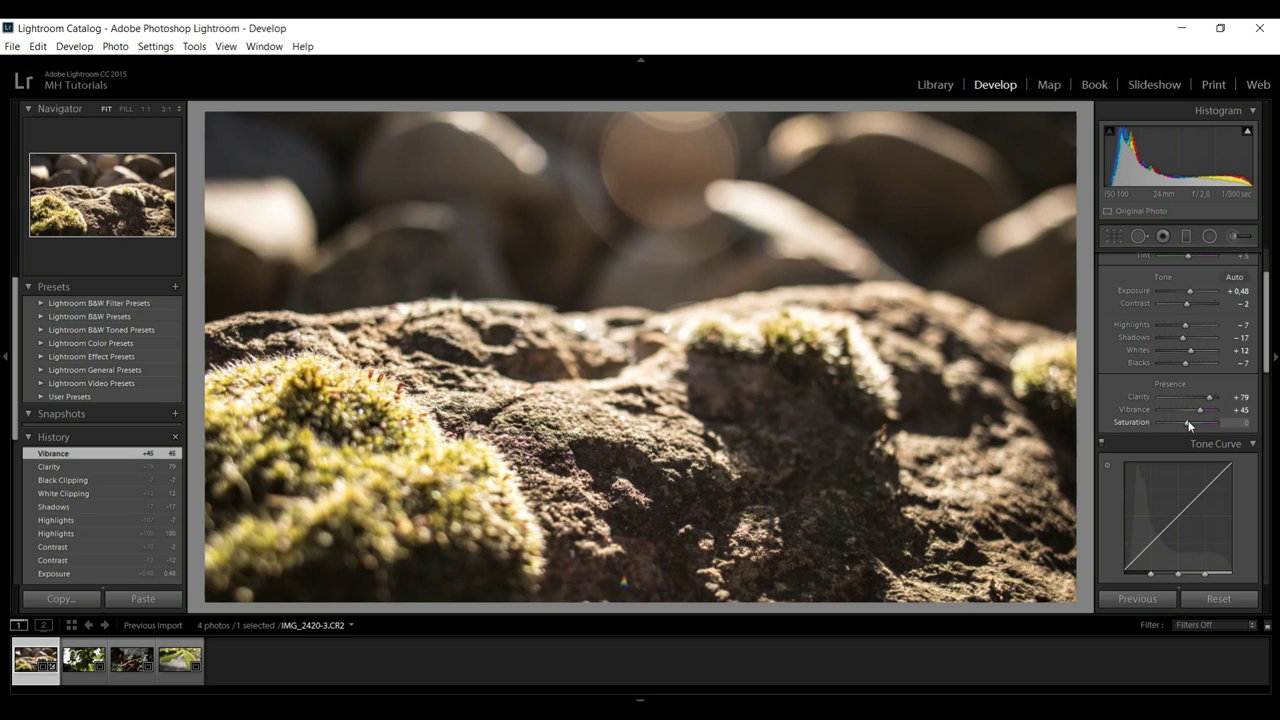
{"action": "mouse_move", "coordinate": [1189, 421]}
{"action": "left_mouse_down"}
{"action": "mouse_move", "coordinate": [1245, 437]}
{"action": "mouse_move", "coordinate": [1122, 438]}
{"action": "mouse_move", "coordinate": [1193, 433]}
{"action": "left_mouse_up"}
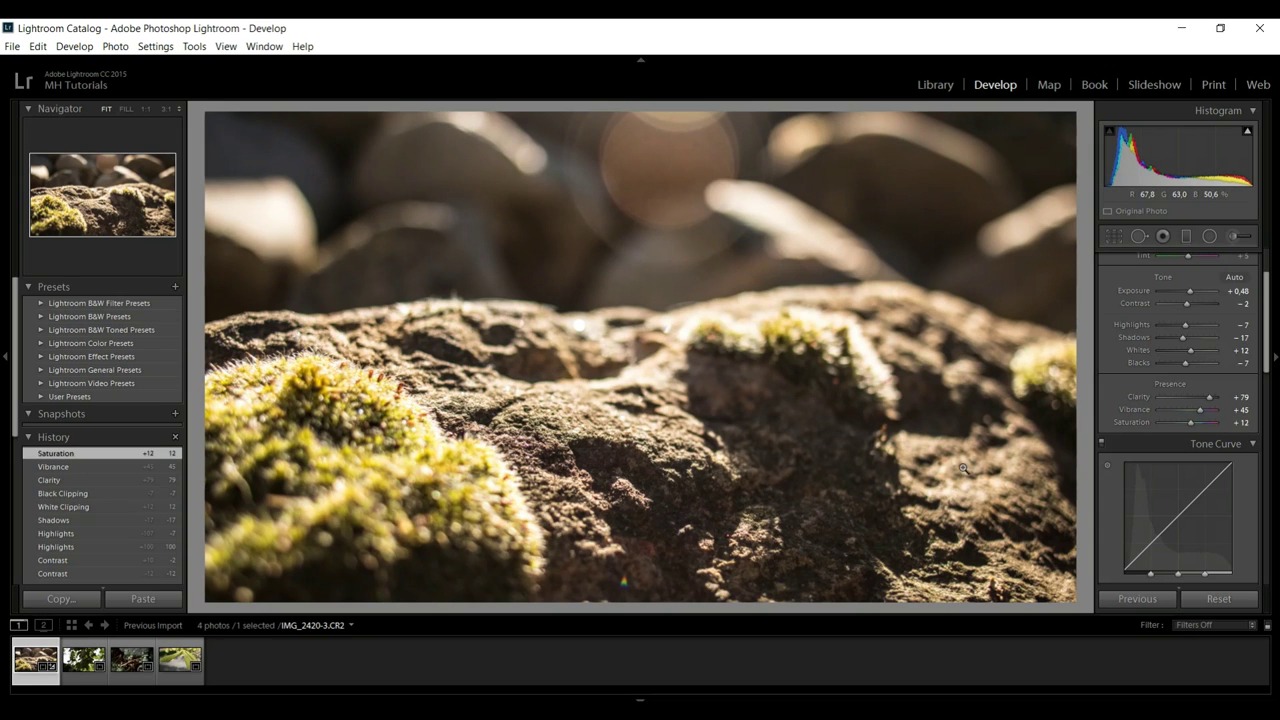
Step: Try lowering the darks of the rock photo's tone curve to -11, and undo the curve change
{"action": "scroll", "coordinate": [1202, 430], "scroll_direction": "down", "scroll_amount": 3}
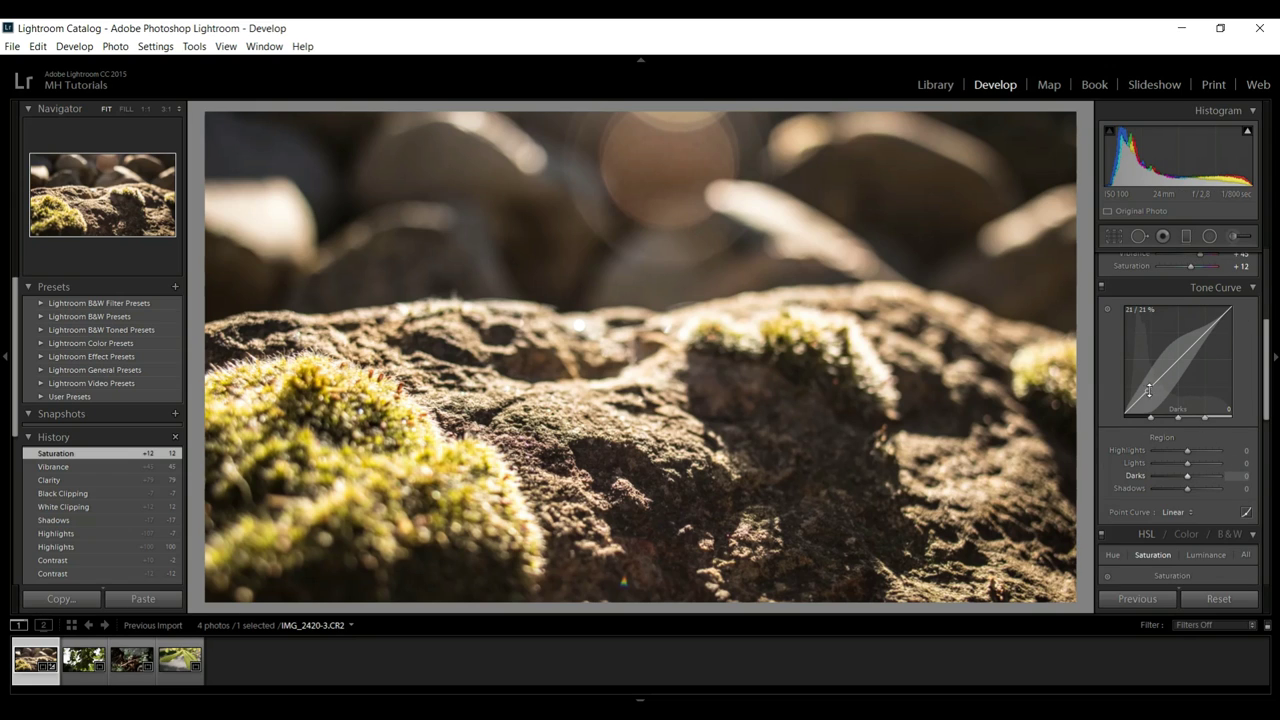
{"action": "left_click_drag", "start_coordinate": [1154, 385], "coordinate": [1155, 382]}
{"action": "key", "text": "ctrl+z"}
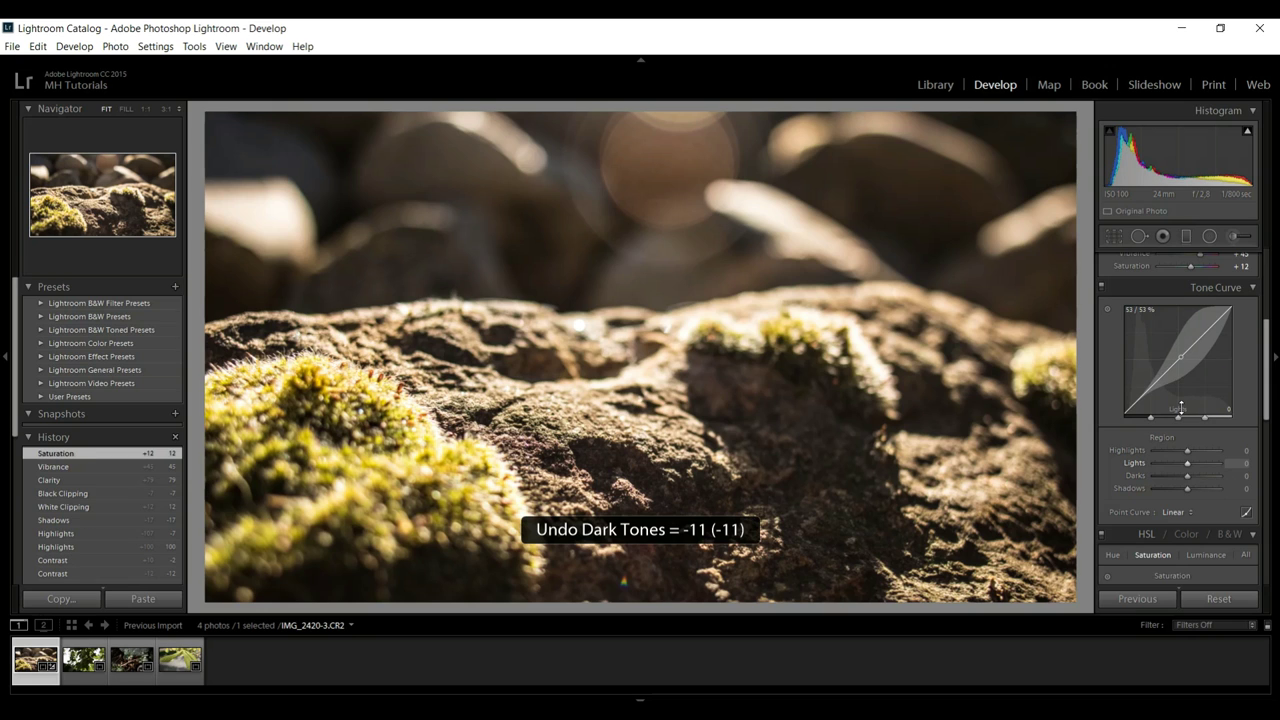
{"action": "scroll", "coordinate": [1199, 425], "scroll_direction": "down", "scroll_amount": 3}
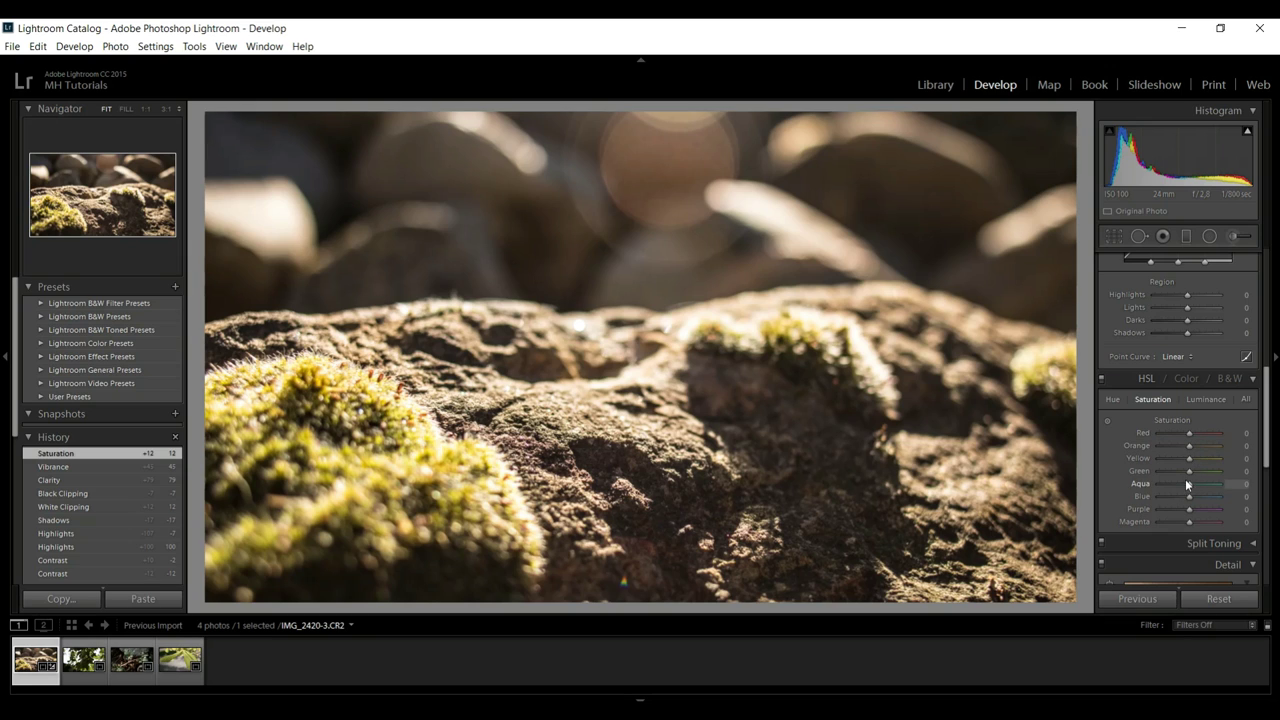
{"action": "scroll", "coordinate": [1180, 490], "scroll_direction": "up", "scroll_amount": 3}
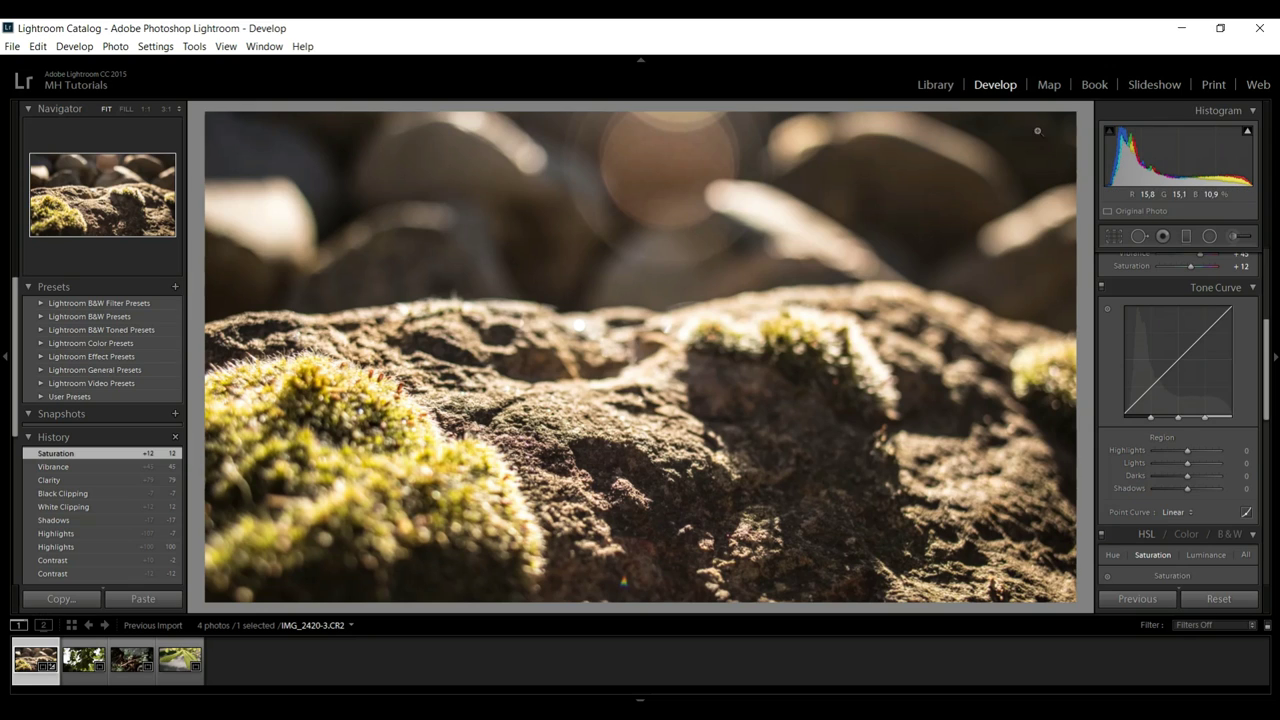
Step: Rate the mossy rock photo and the apple branch photo IMG_2441.CR2 five stars in the Library module
{"action": "left_click", "coordinate": [929, 84]}
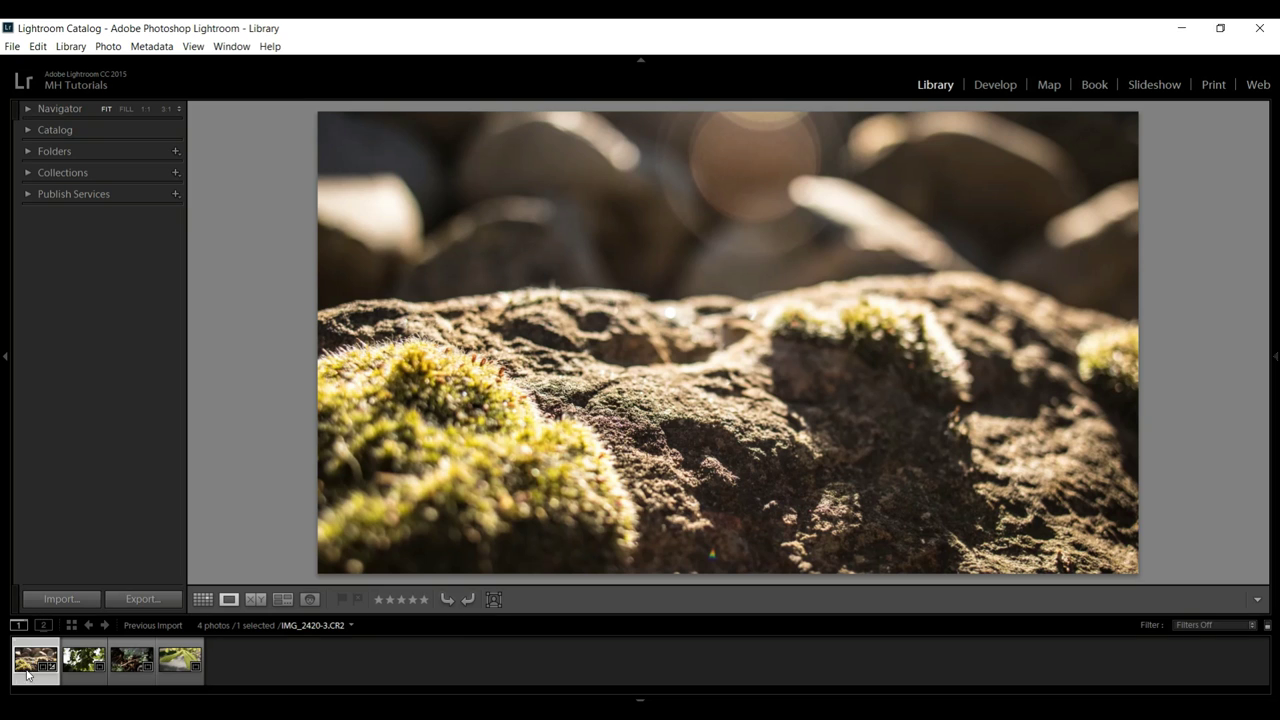
{"action": "left_click", "coordinate": [424, 600]}
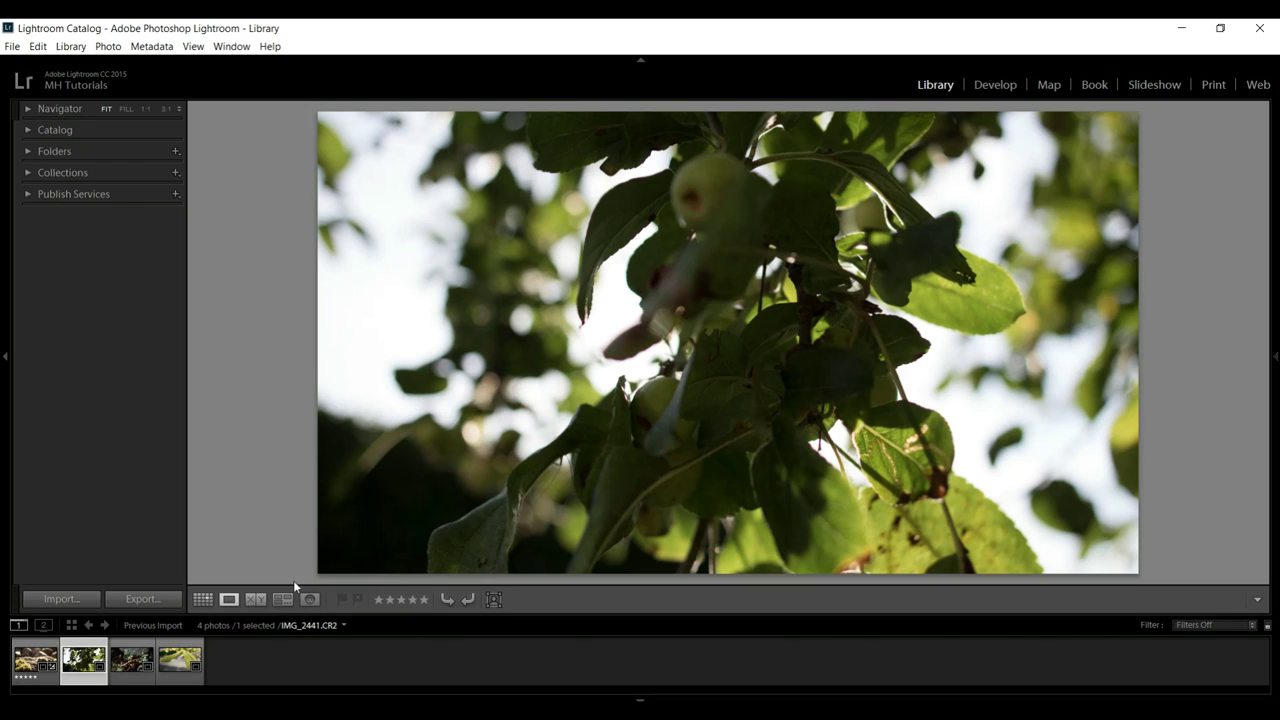
{"action": "left_click", "coordinate": [135, 668]}
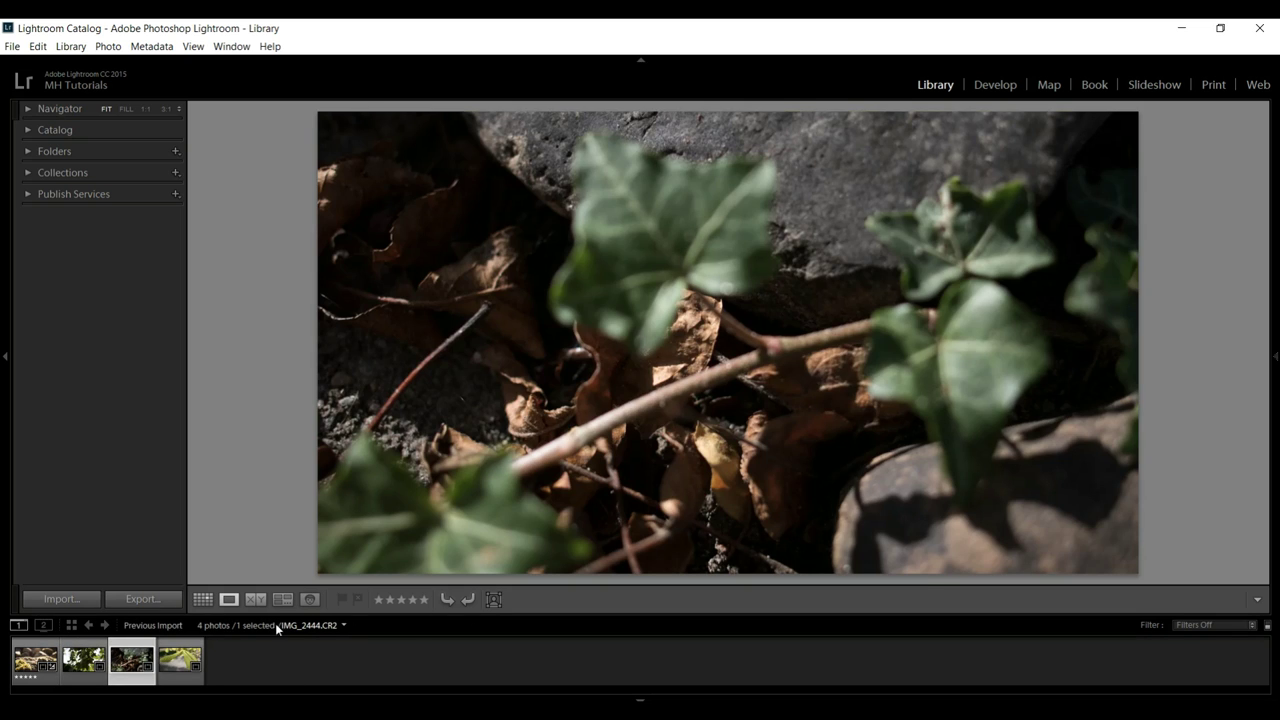
{"action": "left_click", "coordinate": [87, 665]}
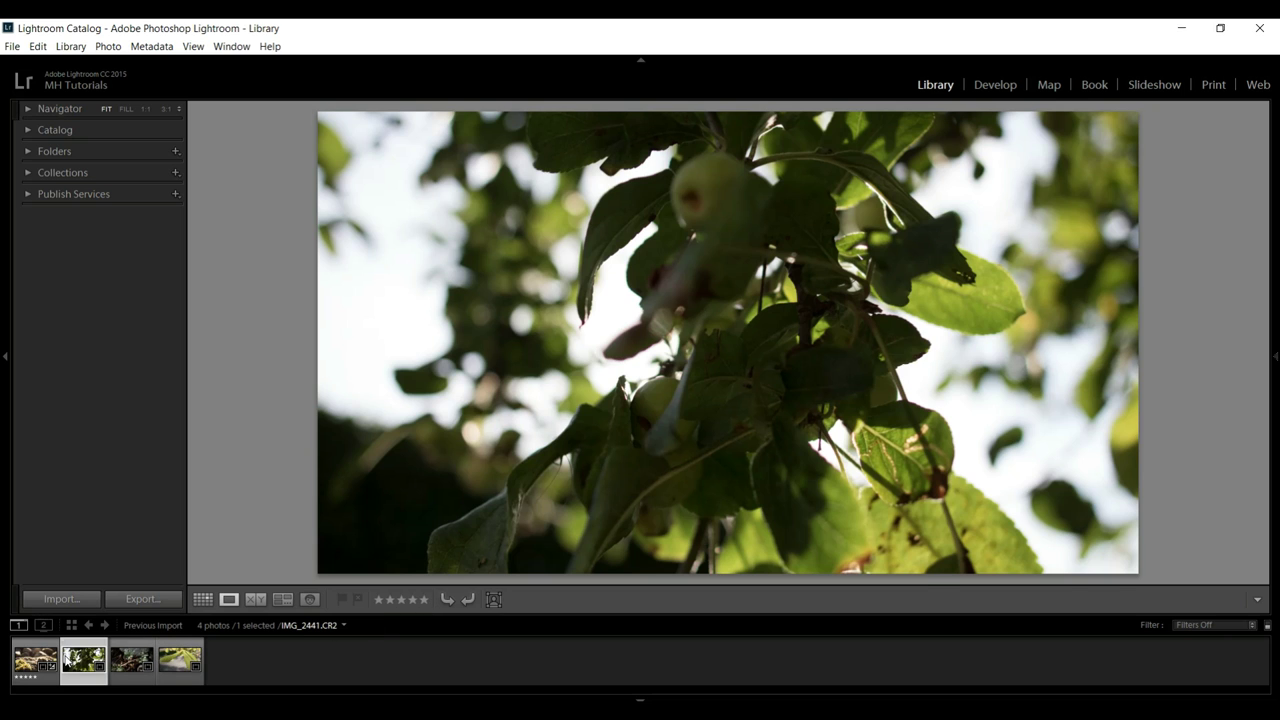
{"action": "key", "text": "5"}
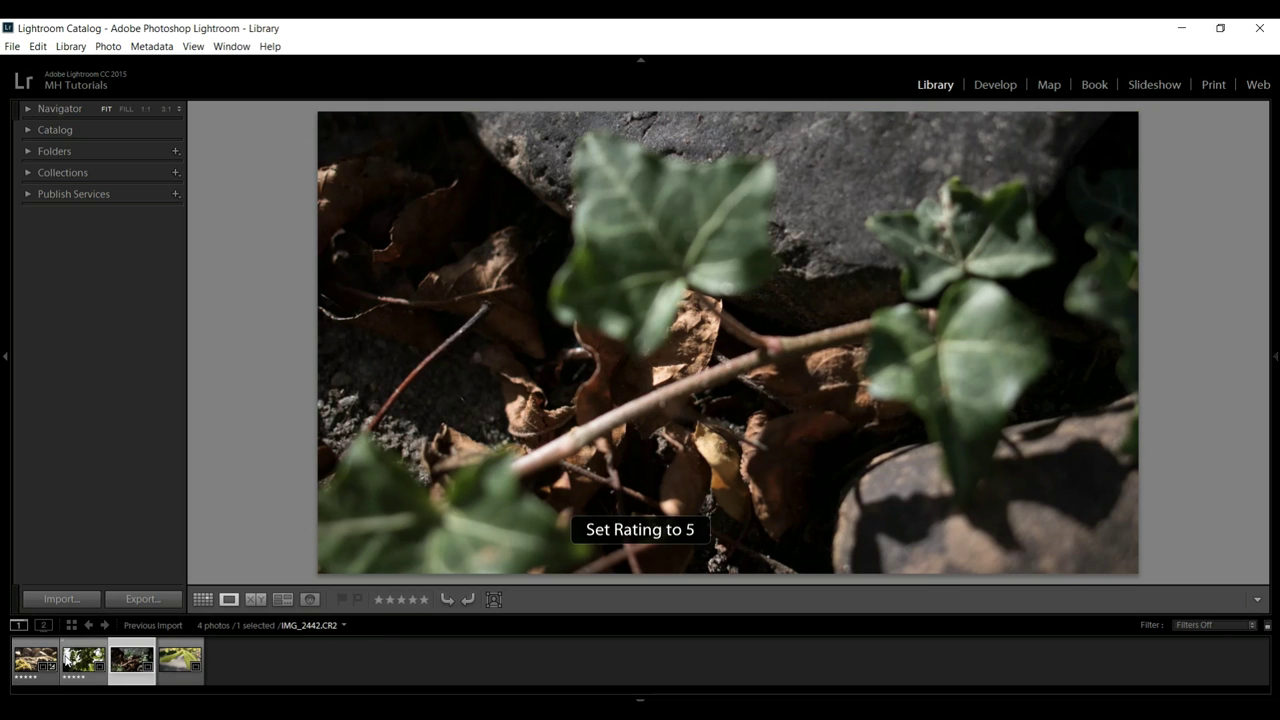
Step: Filter the imported photos with the Rated preset so only the starred ones are listed
{"action": "left_click", "coordinate": [186, 661]}
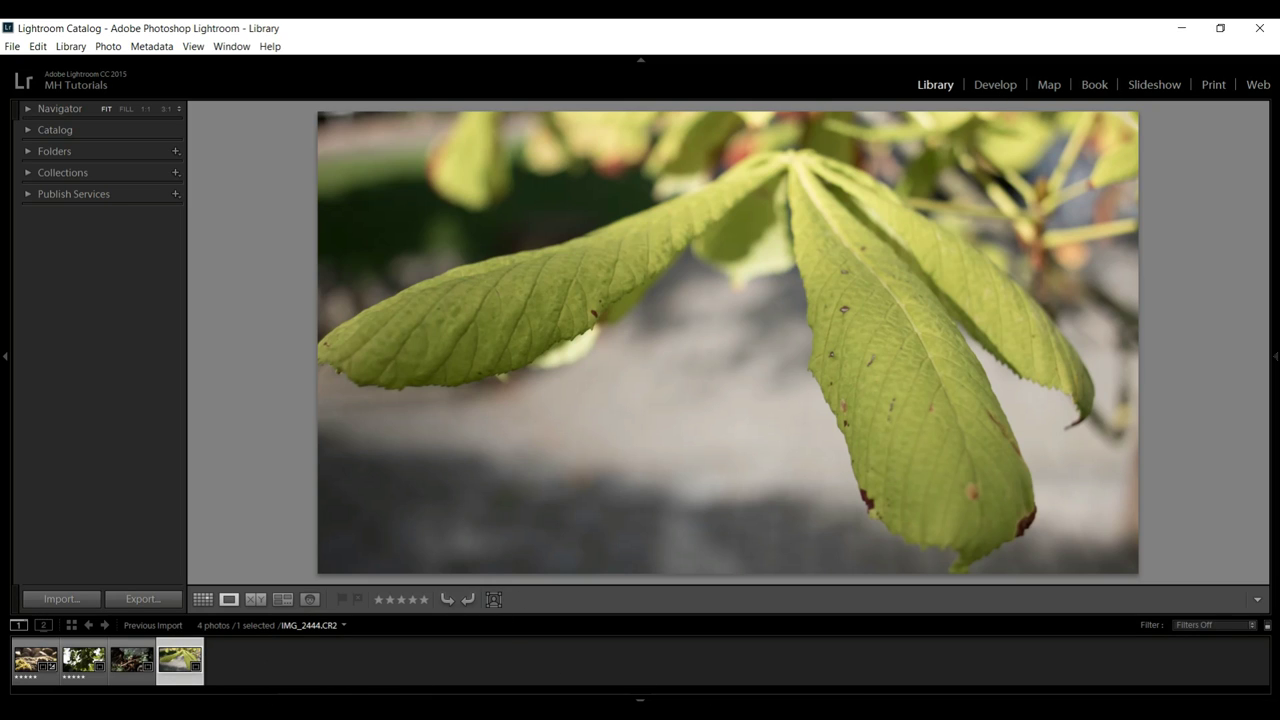
{"action": "left_click", "coordinate": [1249, 628]}
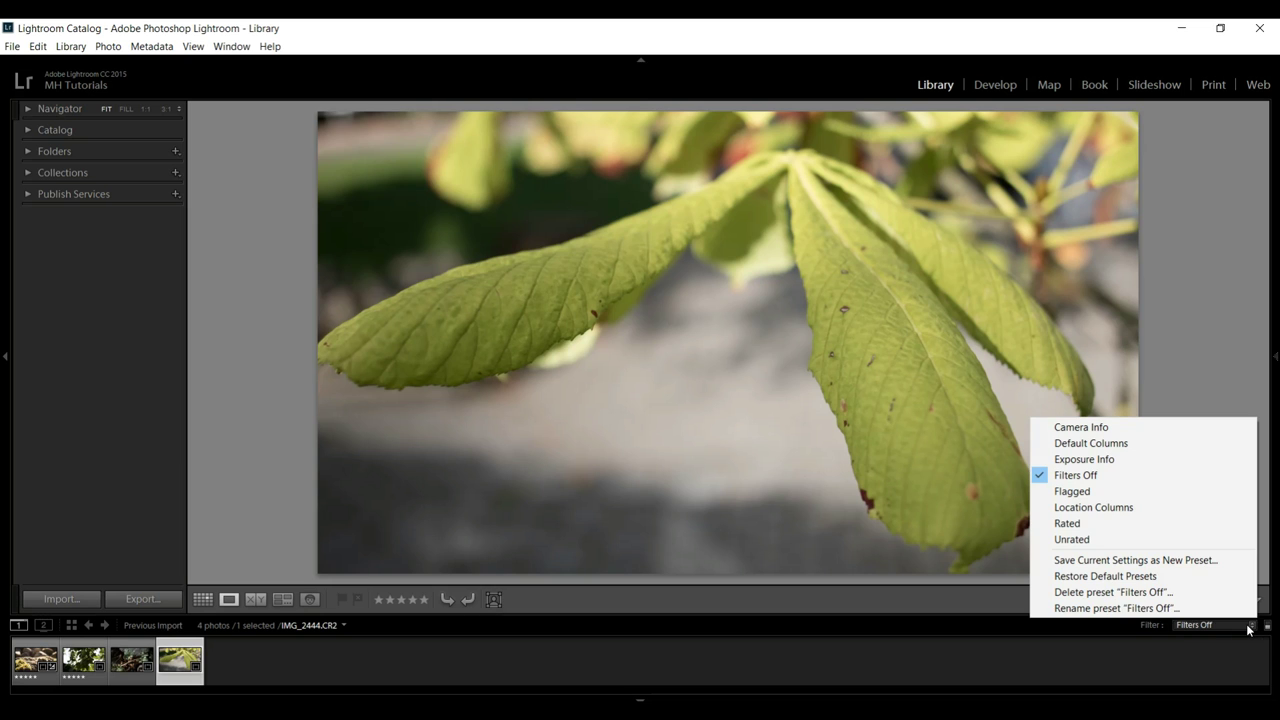
{"action": "left_click", "coordinate": [1091, 528]}
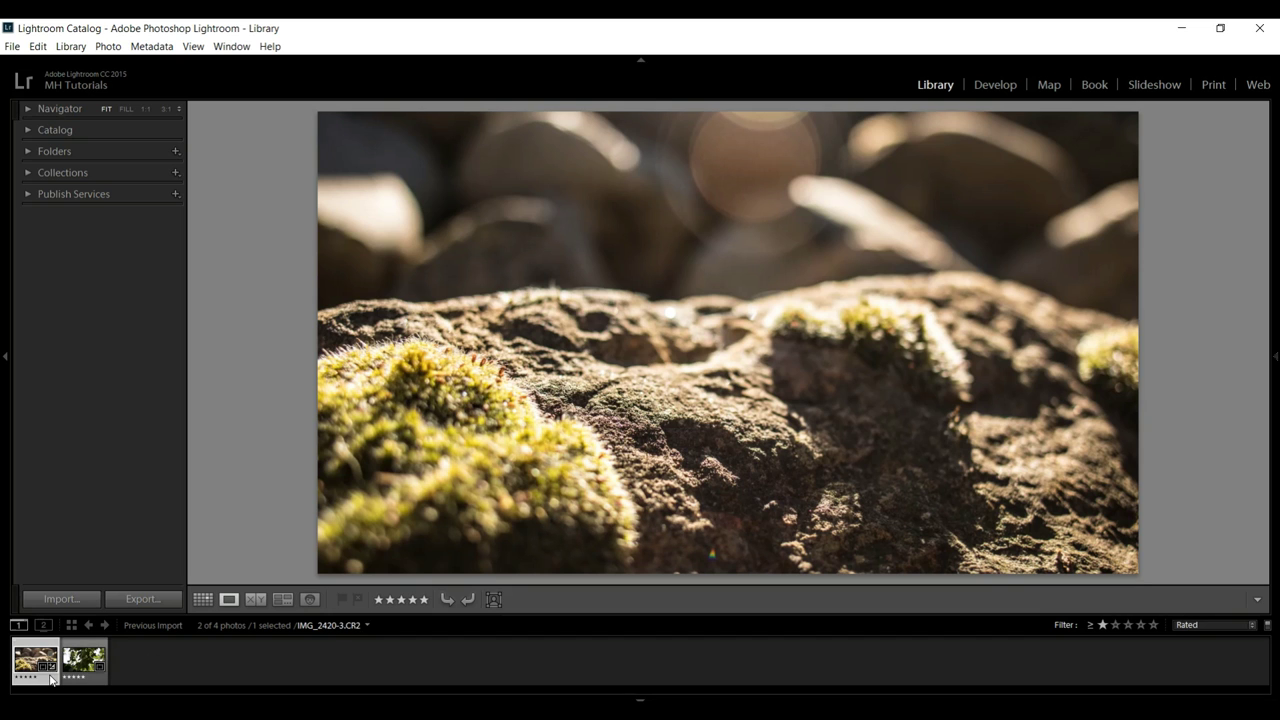
Step: Open the apple branch photo IMG_2441.CR2 in the Develop module at its Basic adjustments
{"action": "left_click", "coordinate": [998, 85]}
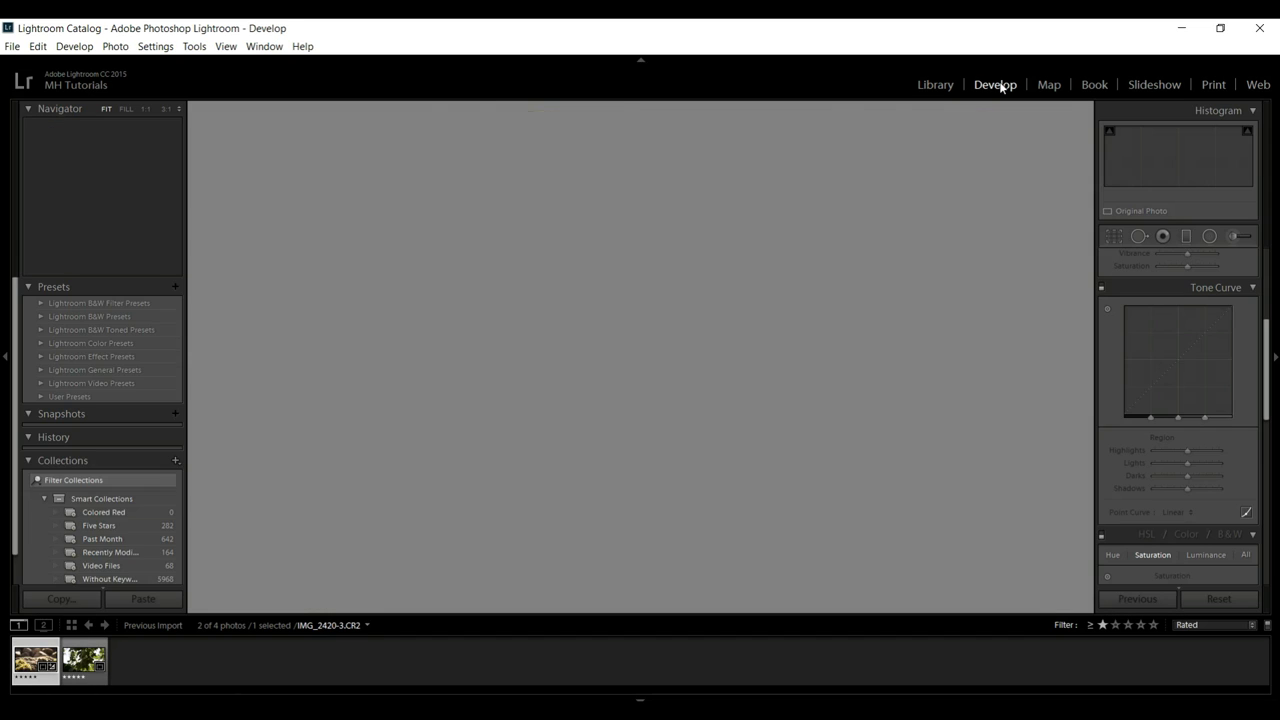
{"action": "left_click", "coordinate": [85, 665]}
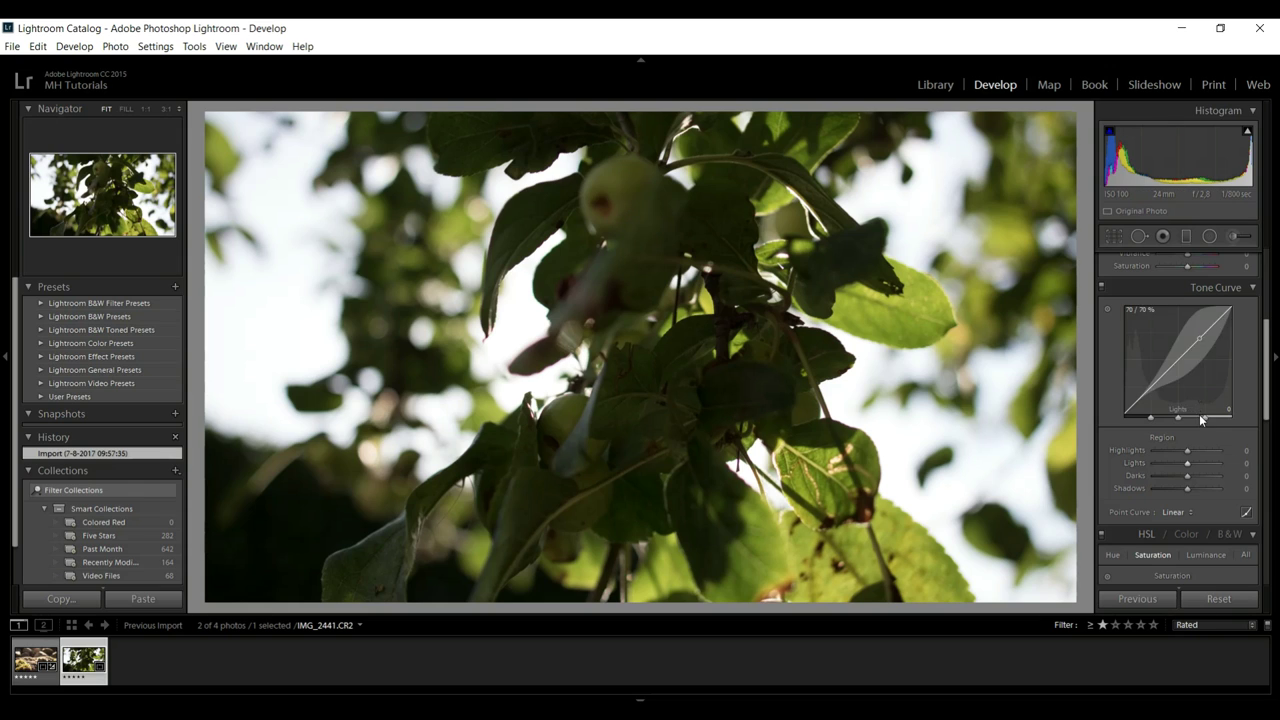
{"action": "scroll", "coordinate": [1201, 422], "scroll_direction": "up", "scroll_amount": 3}
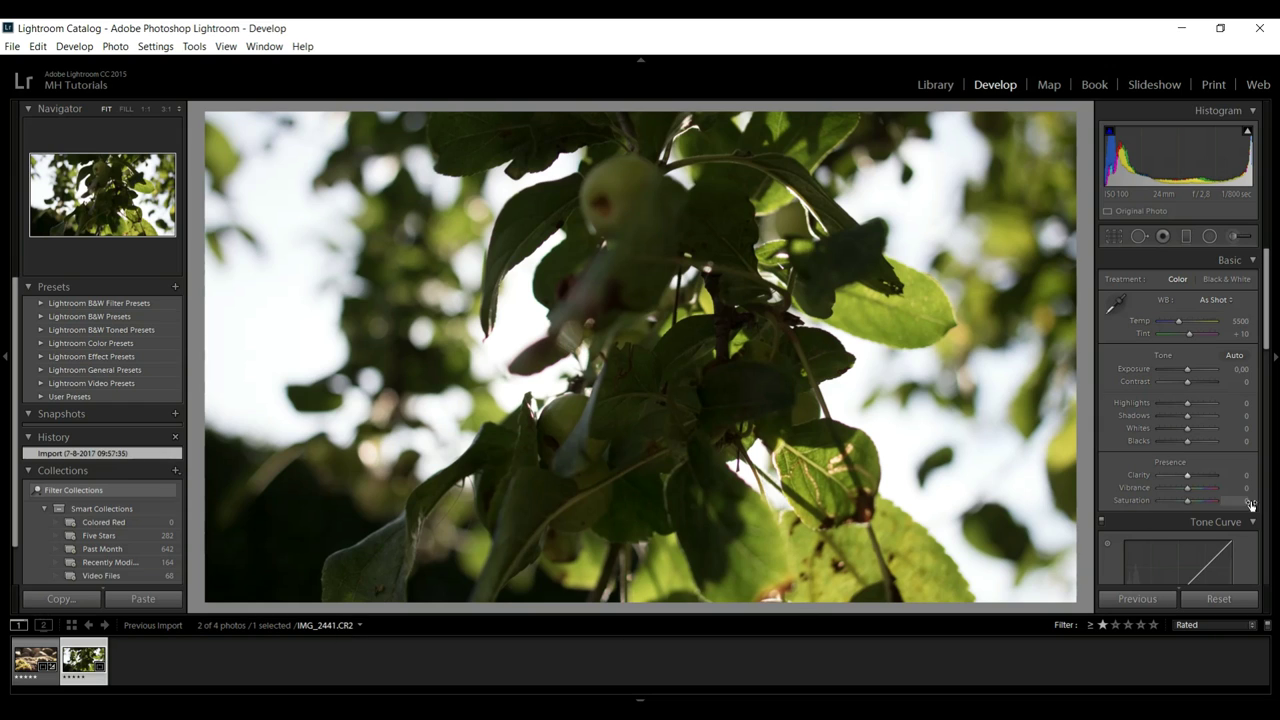
Step: Try the Daylight and Cloudy white balance presets on the apple branch photo, restoring As Shot after each
{"action": "left_click", "coordinate": [1216, 300]}
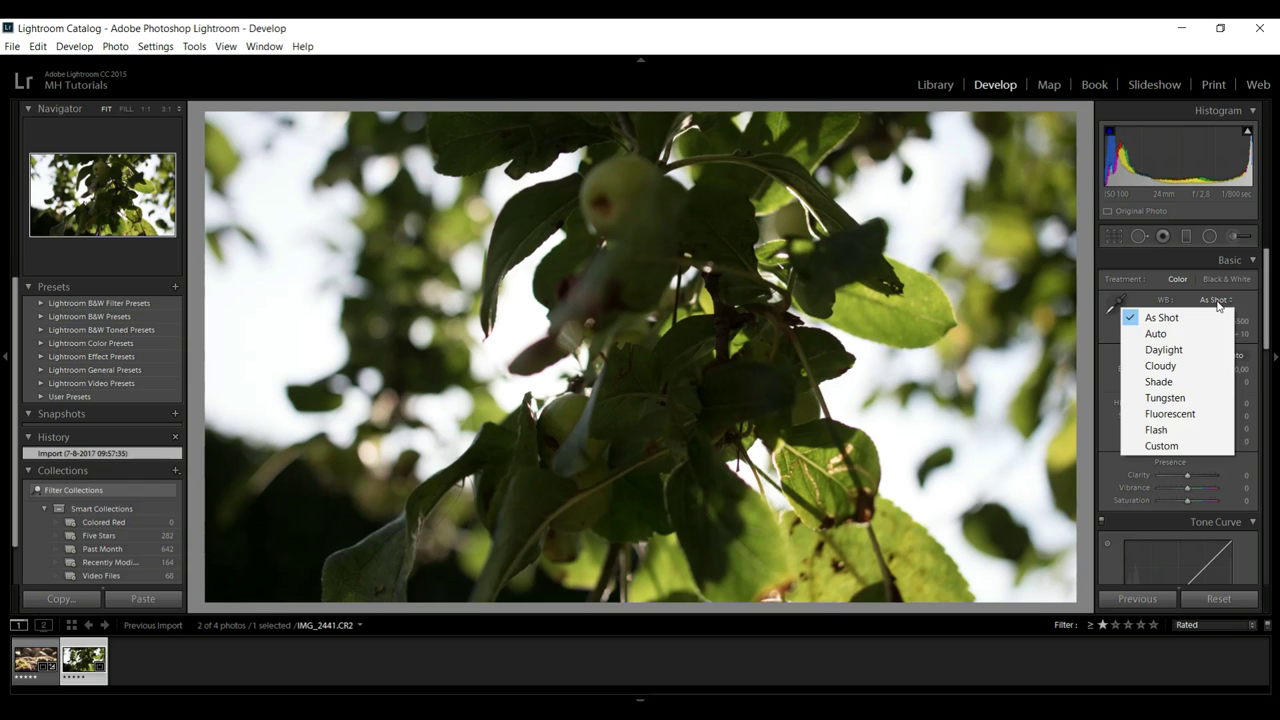
{"action": "left_click", "coordinate": [1186, 350]}
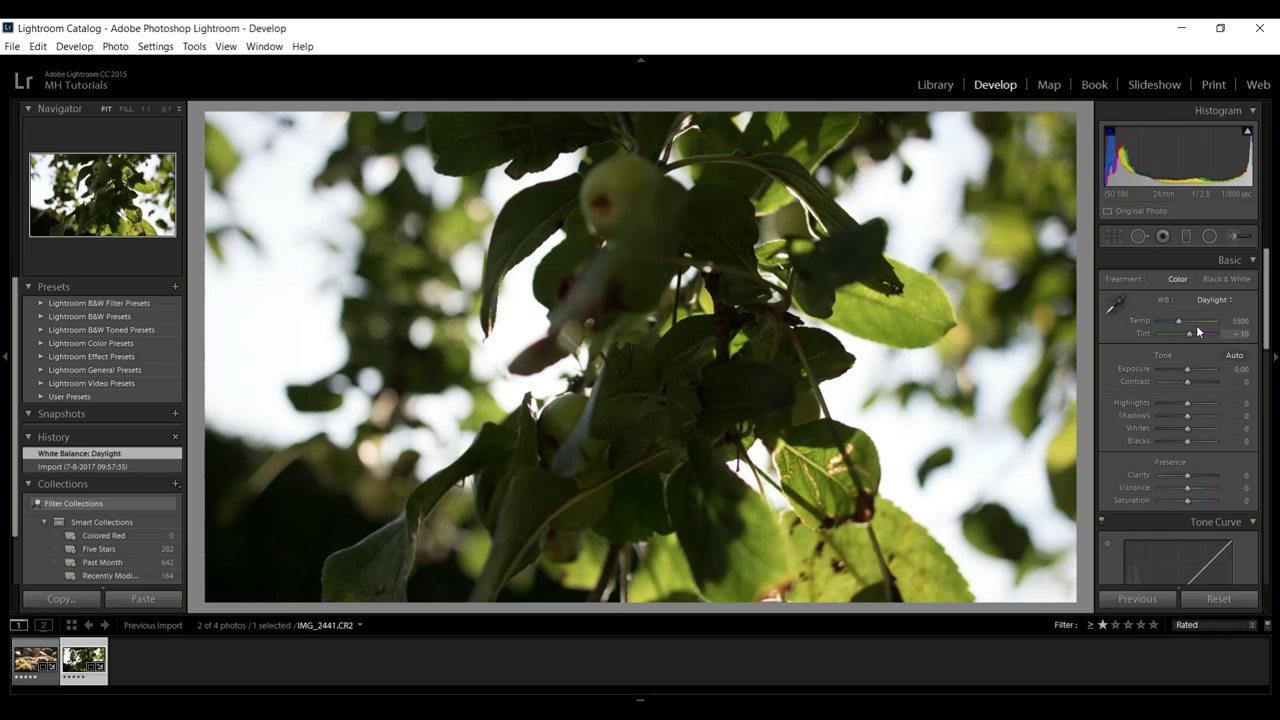
{"action": "left_click", "coordinate": [1209, 300]}
{"action": "left_click", "coordinate": [1201, 322]}
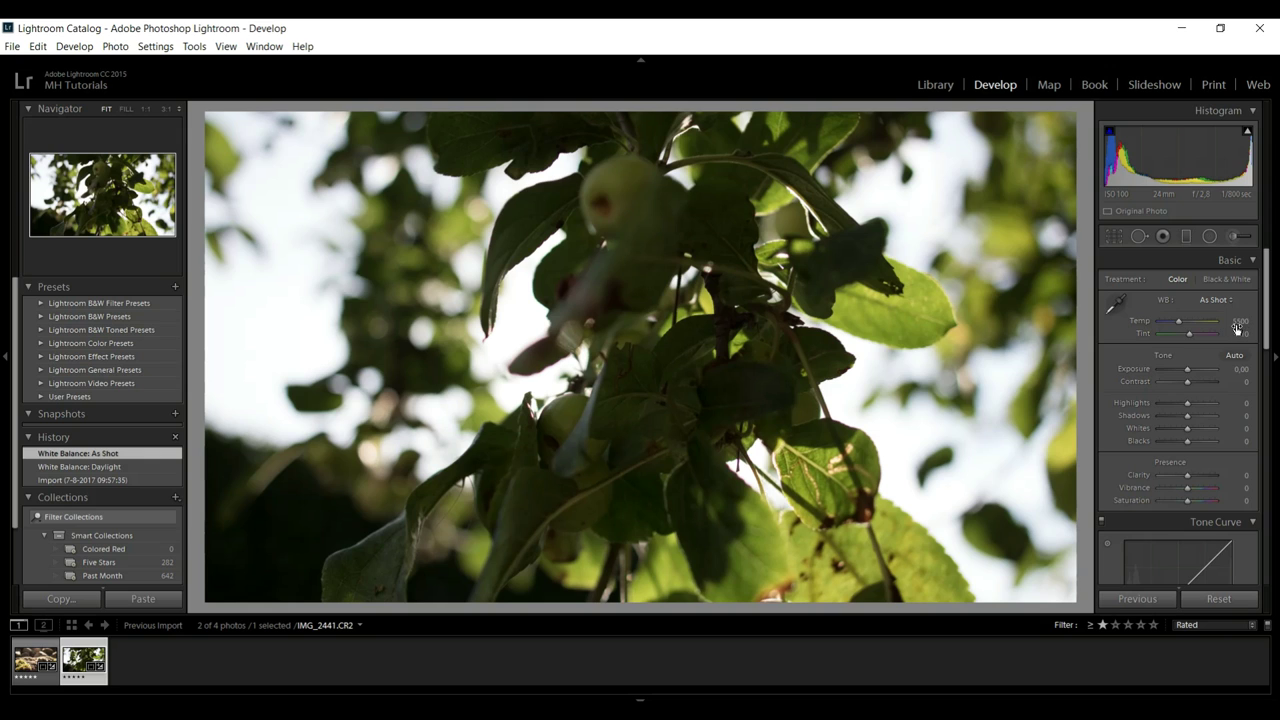
{"action": "left_click", "coordinate": [1220, 301]}
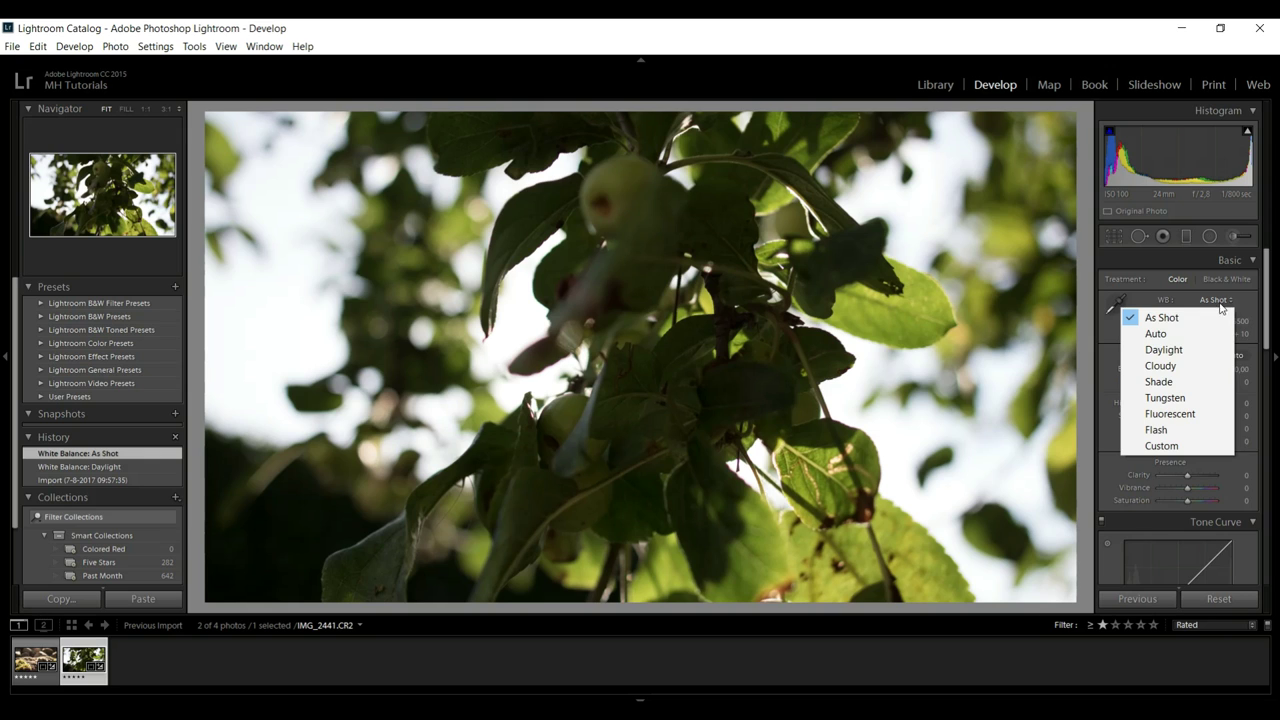
{"action": "left_click", "coordinate": [1190, 366]}
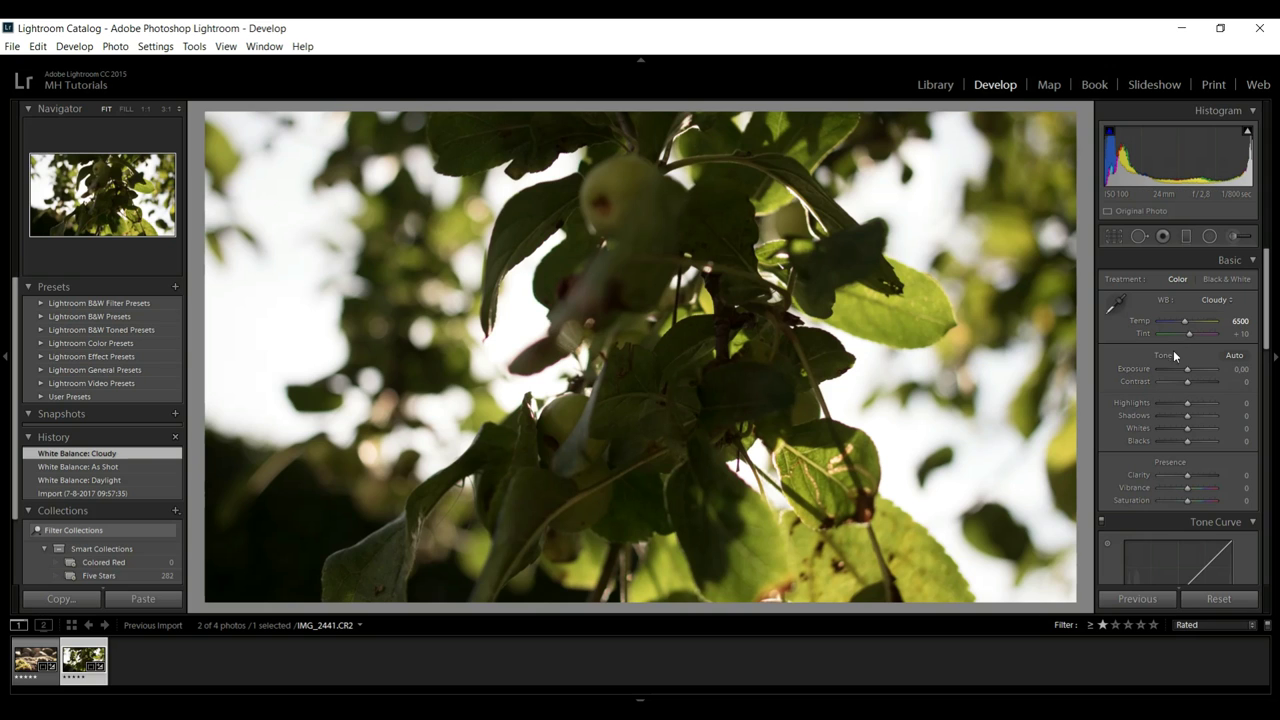
{"action": "left_click", "coordinate": [1220, 300]}
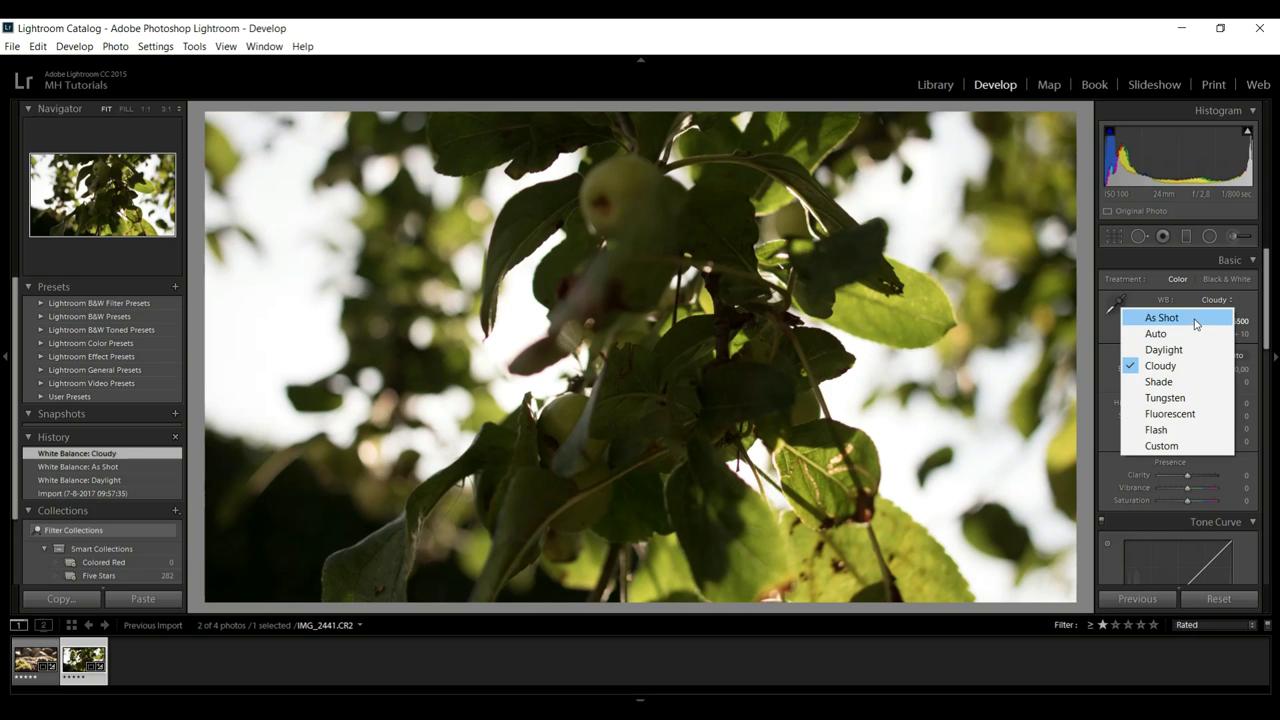
{"action": "left_click", "coordinate": [1197, 319]}
Step: Set the apple branch photo's temperature to 6524, exposure to +0.95, contrast to +43, highlights to -57 and shadows to +60
{"action": "left_click_drag", "start_coordinate": [1180, 321], "coordinate": [1200, 382]}
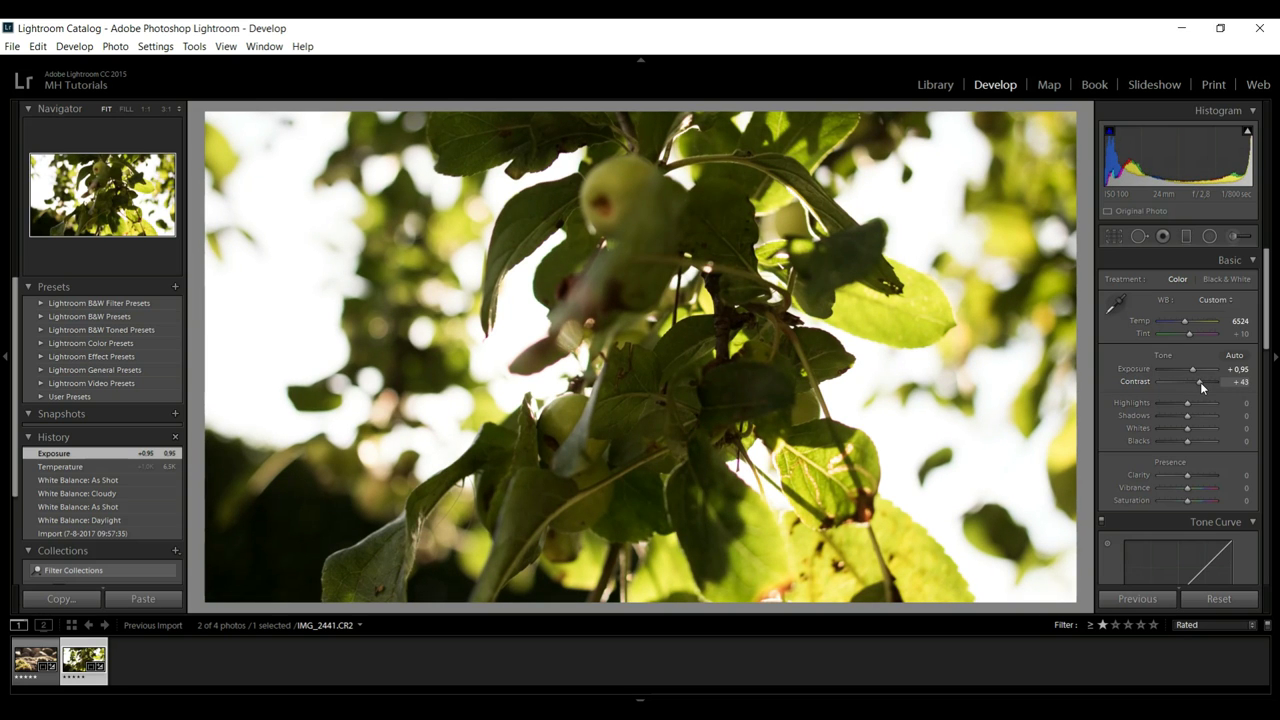
{"action": "left_click_drag", "start_coordinate": [1201, 387], "coordinate": [1172, 408]}
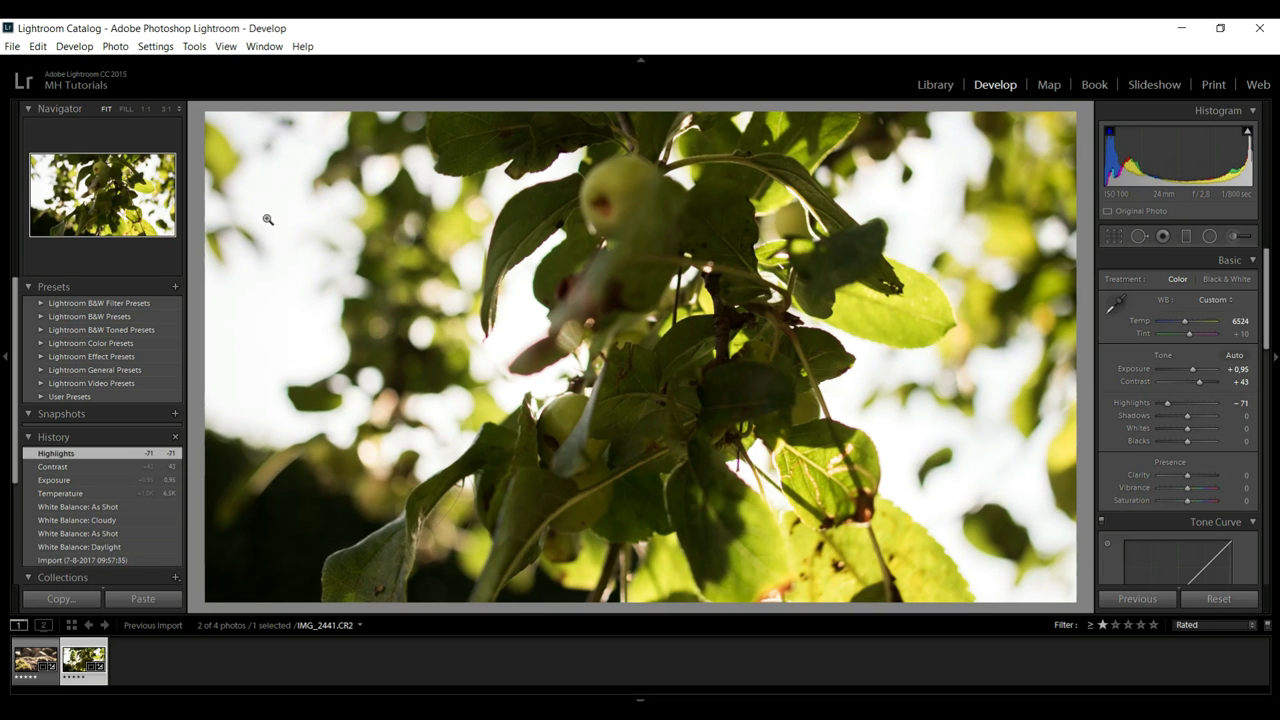
{"action": "left_click_drag", "start_coordinate": [1167, 404], "coordinate": [1206, 422]}
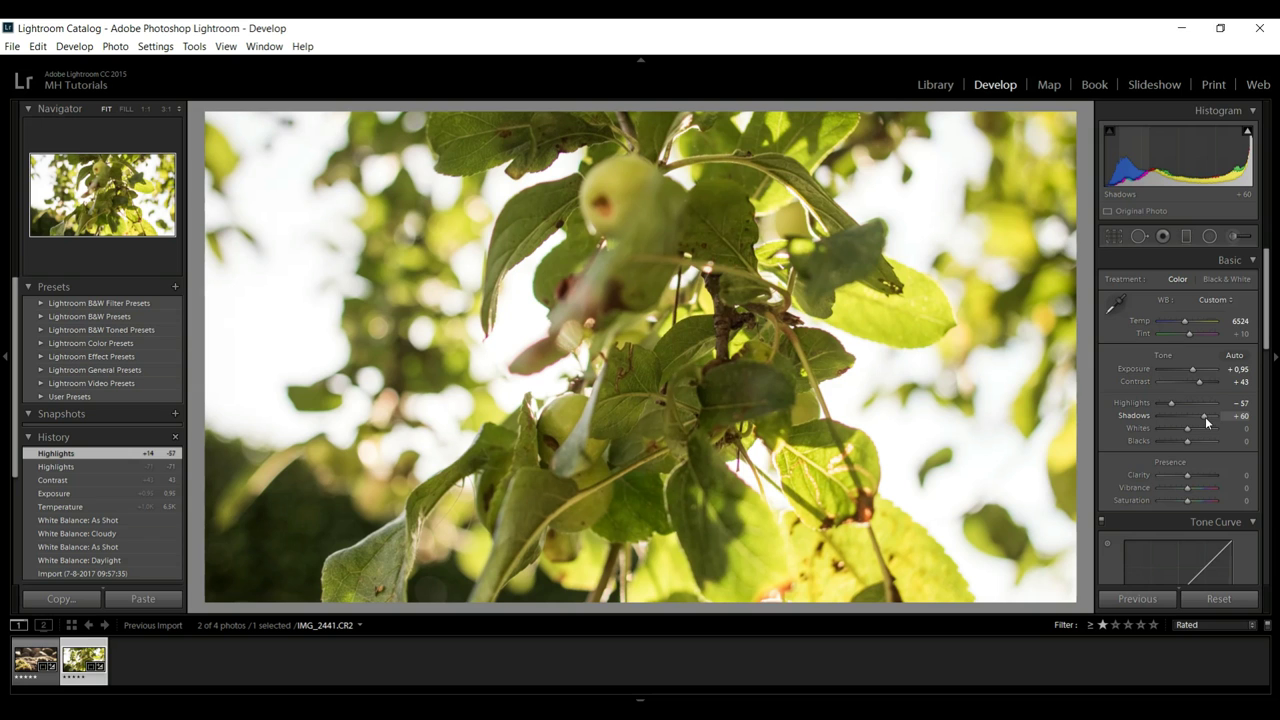
Step: Set the apple branch photo's whites to -86 and blacks to -36, trying whites at -93, +29 and -100 along the way
{"action": "left_click_drag", "start_coordinate": [1206, 422], "coordinate": [1163, 432]}
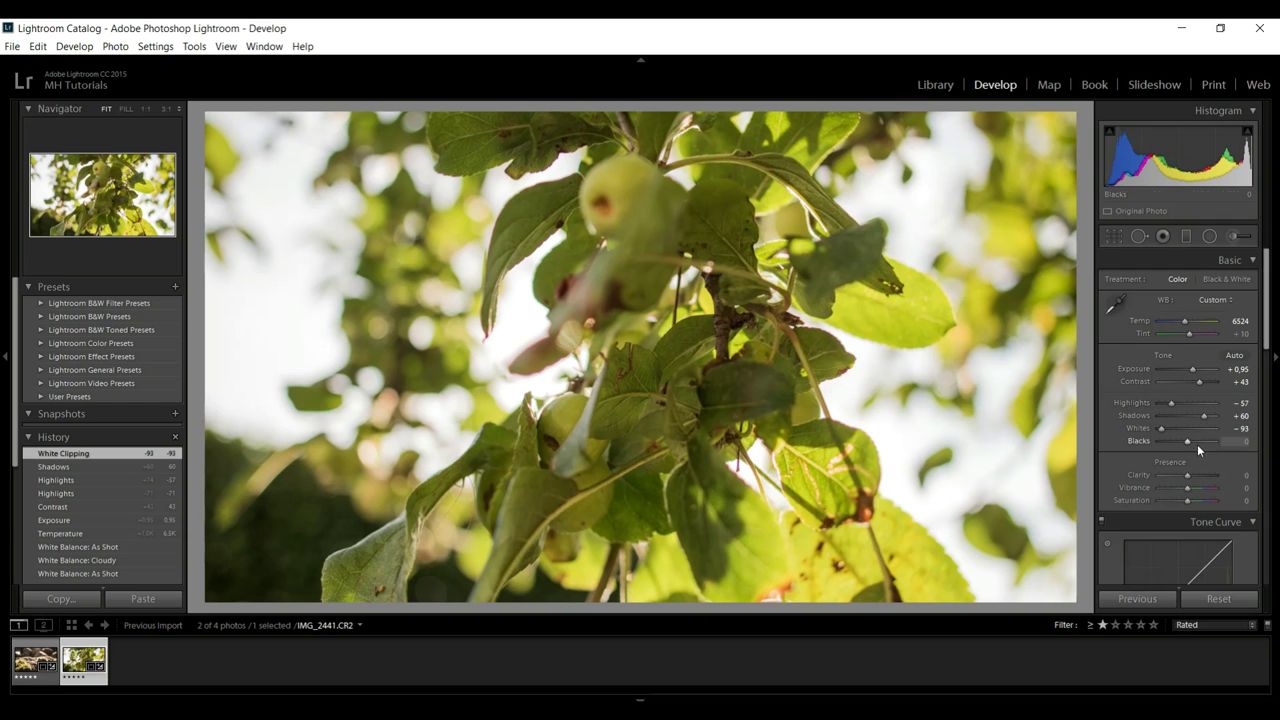
{"action": "left_click_drag", "start_coordinate": [1161, 428], "coordinate": [1194, 434]}
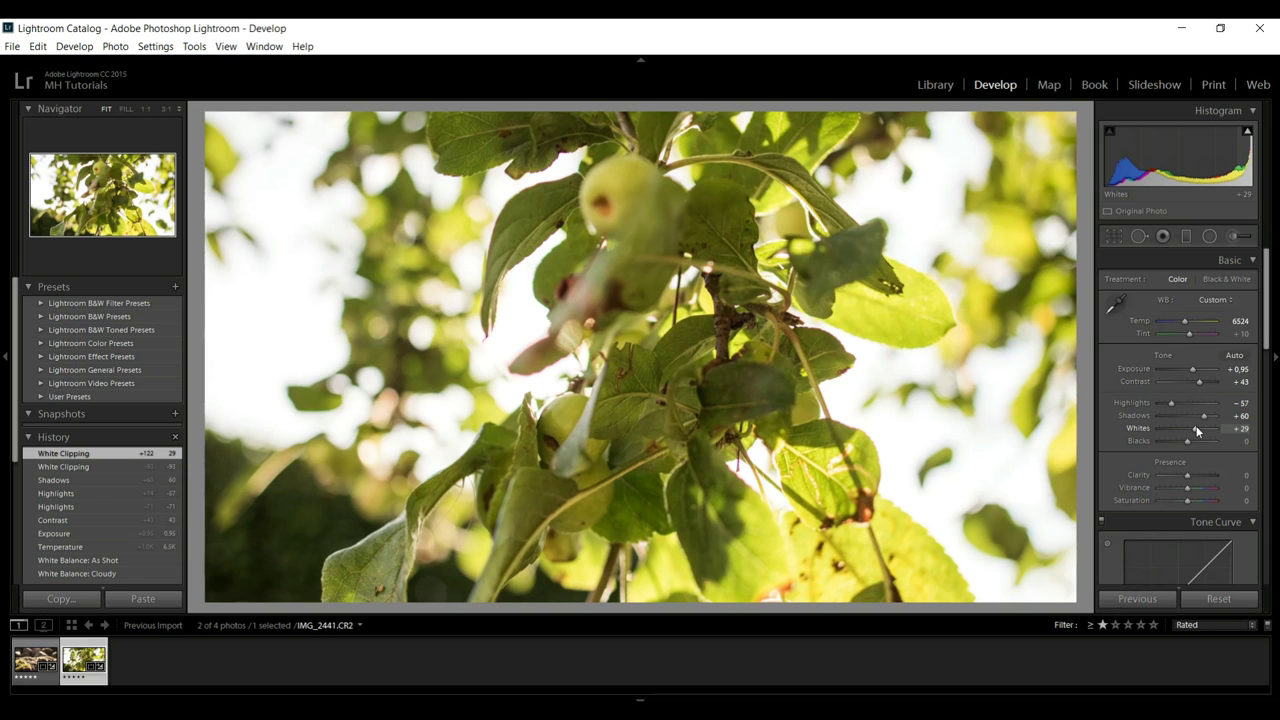
{"action": "left_click_drag", "start_coordinate": [1197, 431], "coordinate": [1147, 428]}
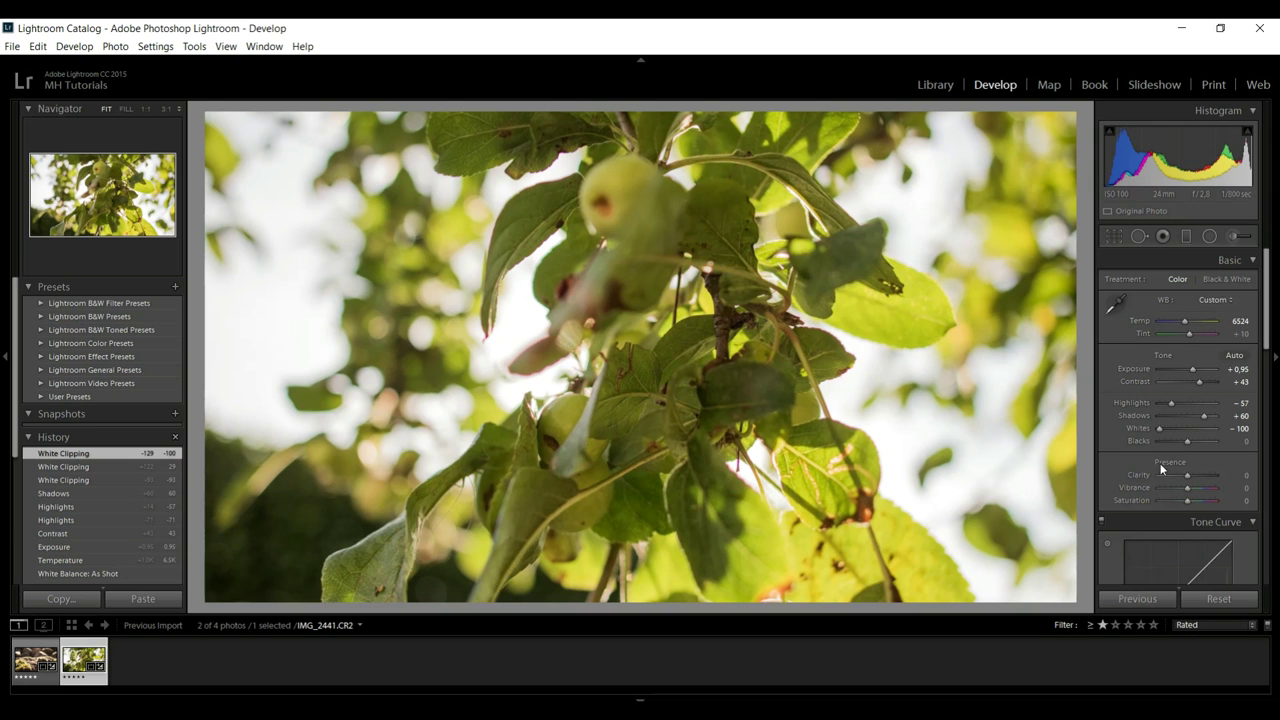
{"action": "mouse_move", "coordinate": [1158, 428]}
{"action": "left_mouse_down"}
{"action": "mouse_move", "coordinate": [1194, 433]}
{"action": "mouse_move", "coordinate": [1165, 442]}
{"action": "left_mouse_up"}
{"action": "mouse_move", "coordinate": [1188, 443]}
{"action": "left_mouse_down"}
{"action": "mouse_move", "coordinate": [1198, 439]}
{"action": "mouse_move", "coordinate": [1178, 440]}
{"action": "left_mouse_up"}
Step: Set the apple branch photo's clarity to +17, vibrance to +36 and saturation to +2, and compare before and after side by side
{"action": "scroll", "coordinate": [1200, 455], "scroll_direction": "down", "scroll_amount": 3}
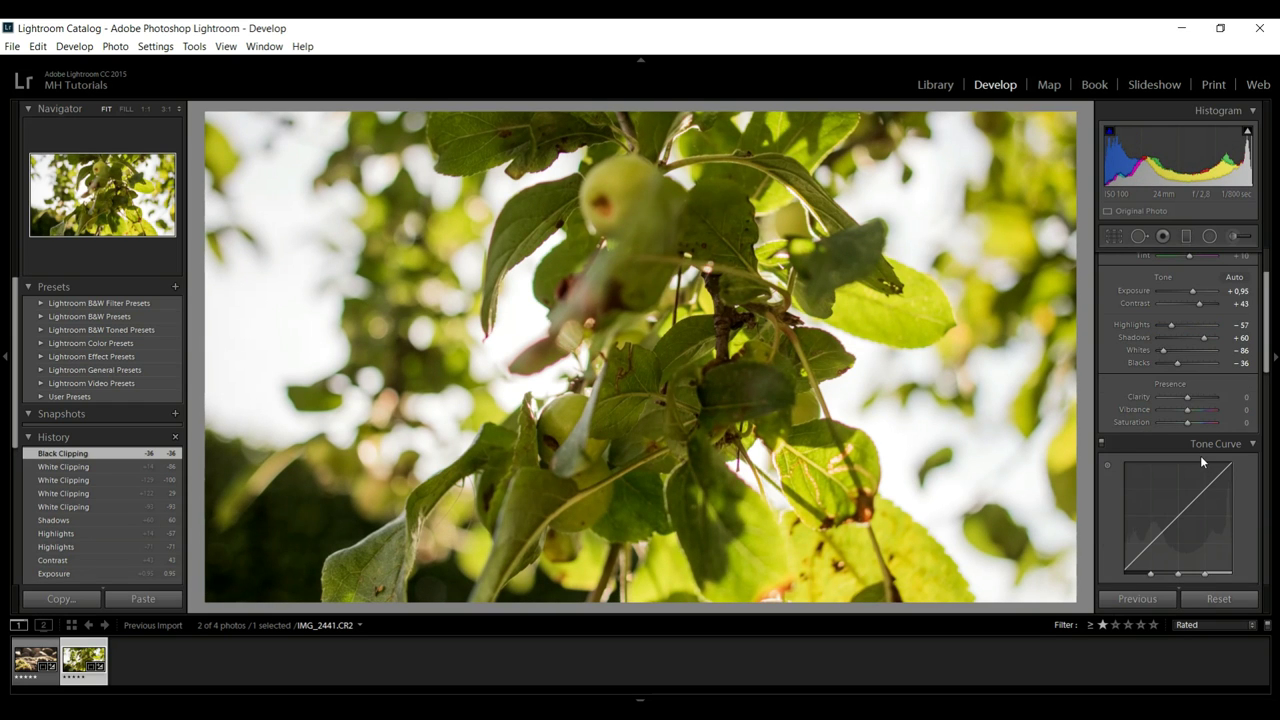
{"action": "mouse_move", "coordinate": [1188, 400]}
{"action": "left_mouse_down"}
{"action": "mouse_move", "coordinate": [1202, 414]}
{"action": "mouse_move", "coordinate": [1179, 420]}
{"action": "left_mouse_up"}
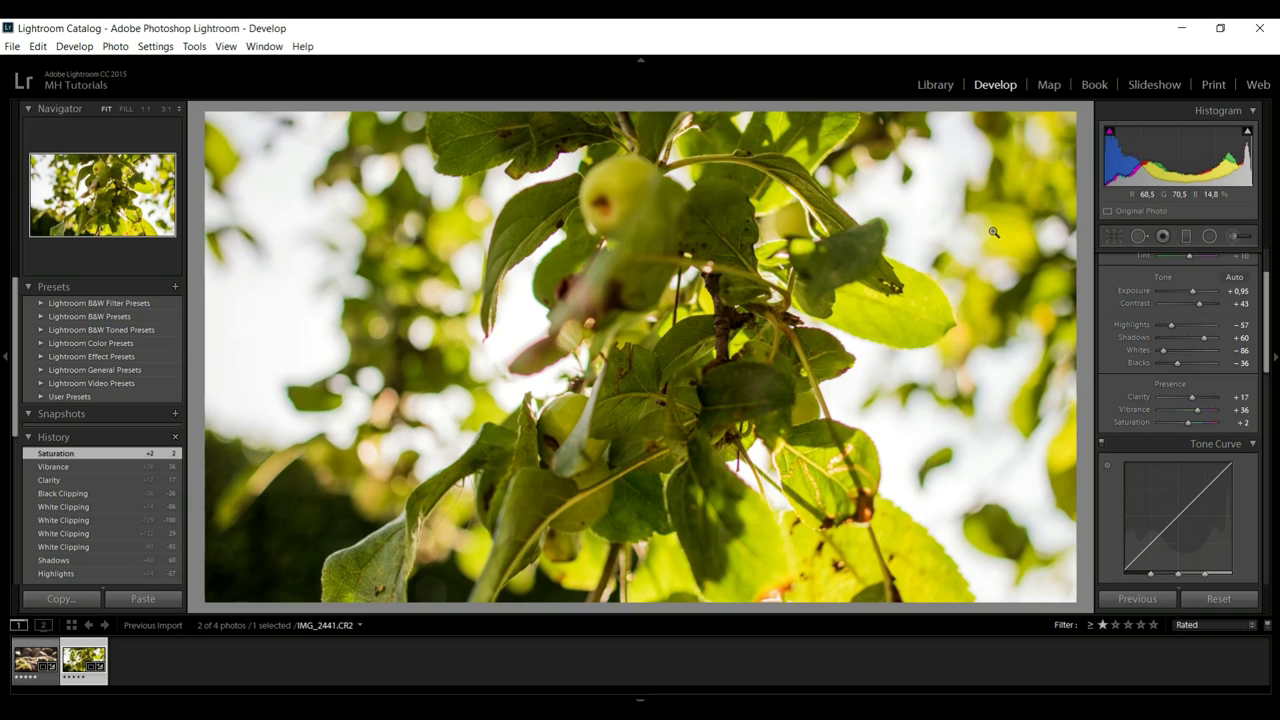
{"action": "key", "text": "y"}
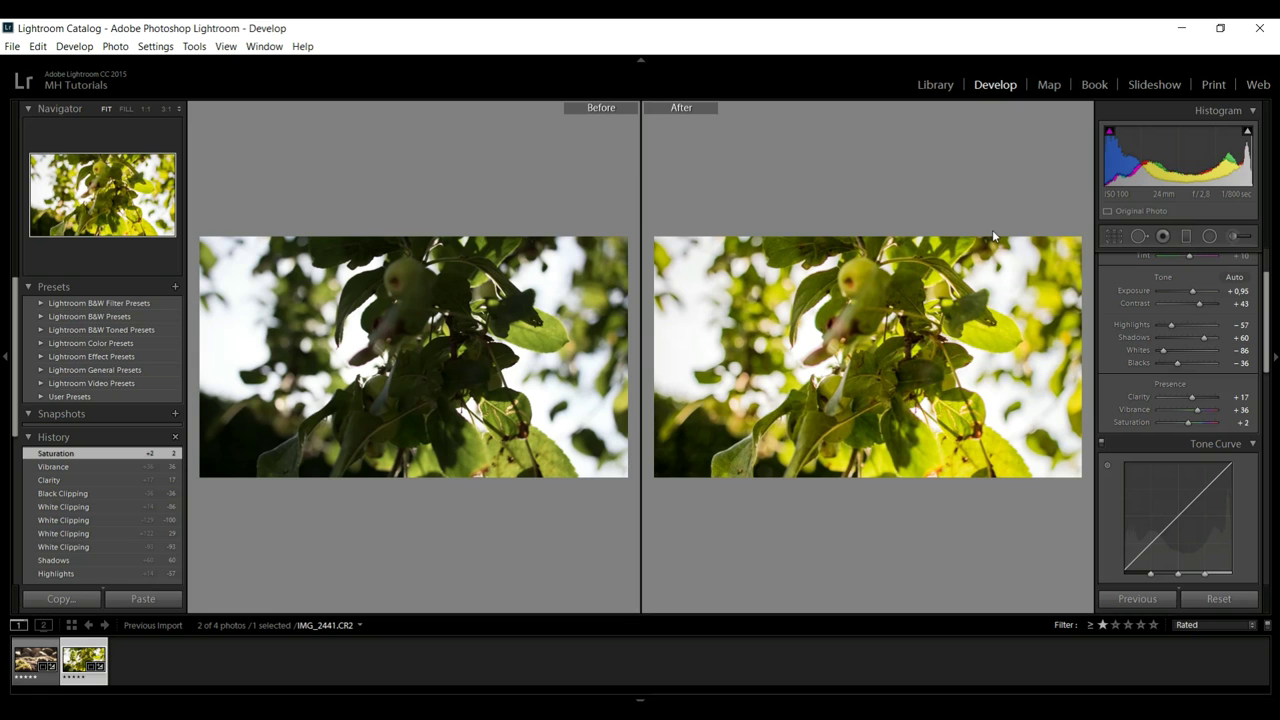
Step: Compare the before and after versions of the apple branch and mossy rock photos, ending on the edited mossy rock alone
{"action": "key", "text": "y"}
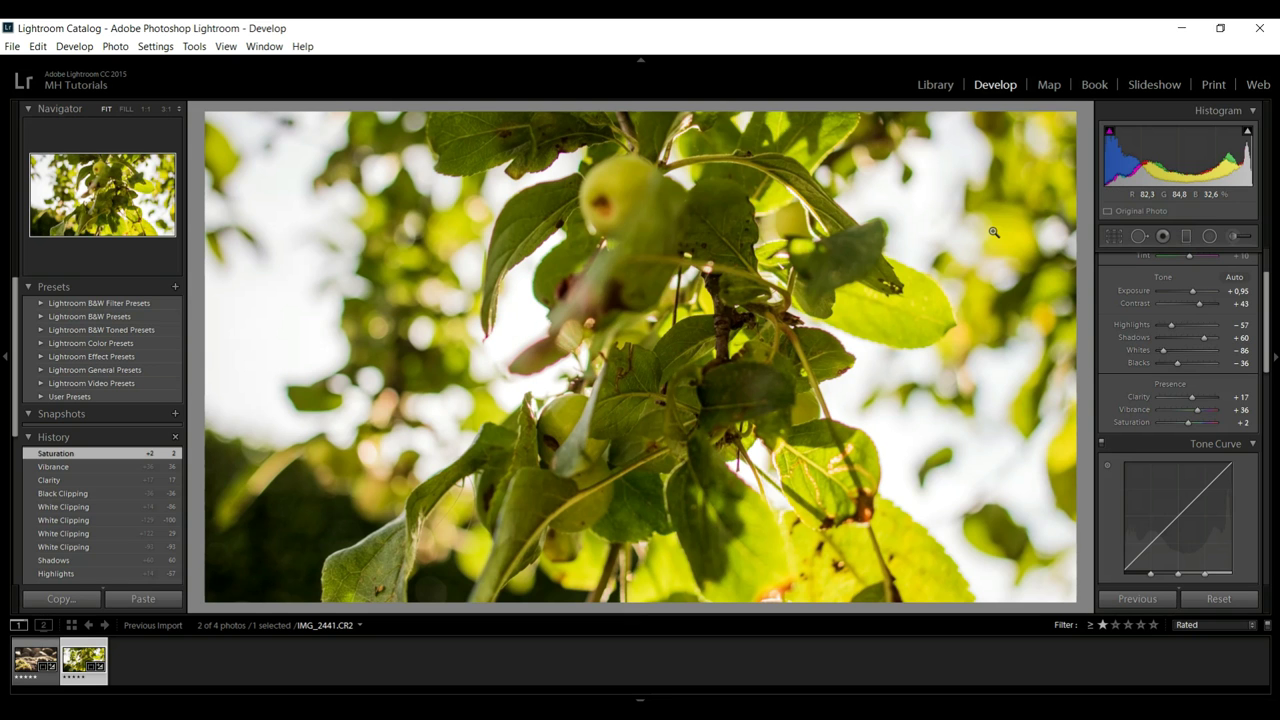
{"action": "key", "text": "y"}
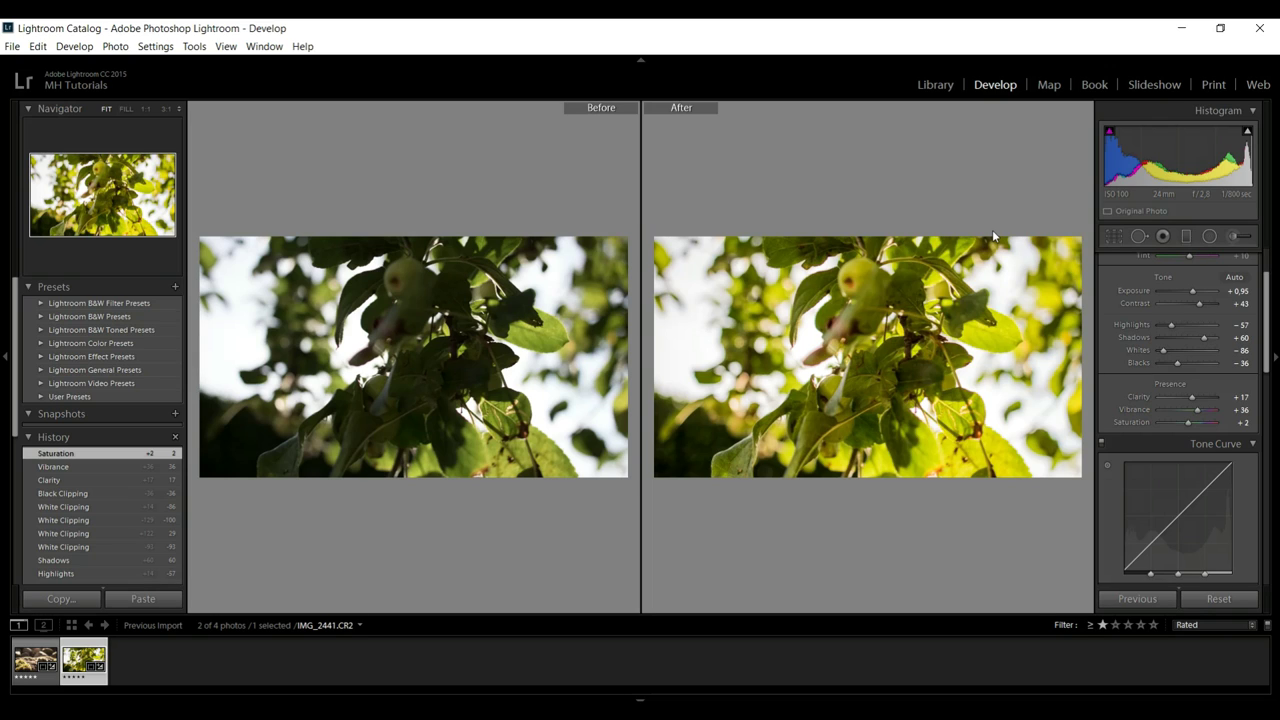
{"action": "left_click", "coordinate": [33, 666]}
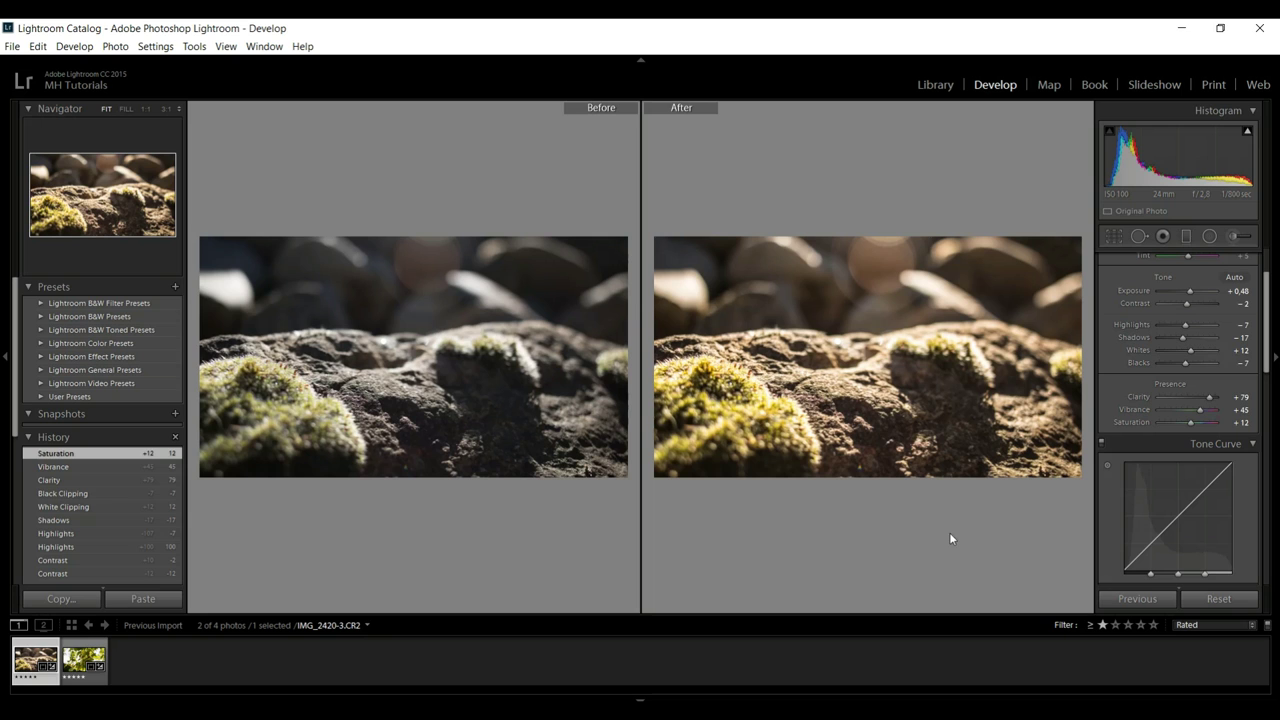
{"action": "left_click", "coordinate": [104, 663]}
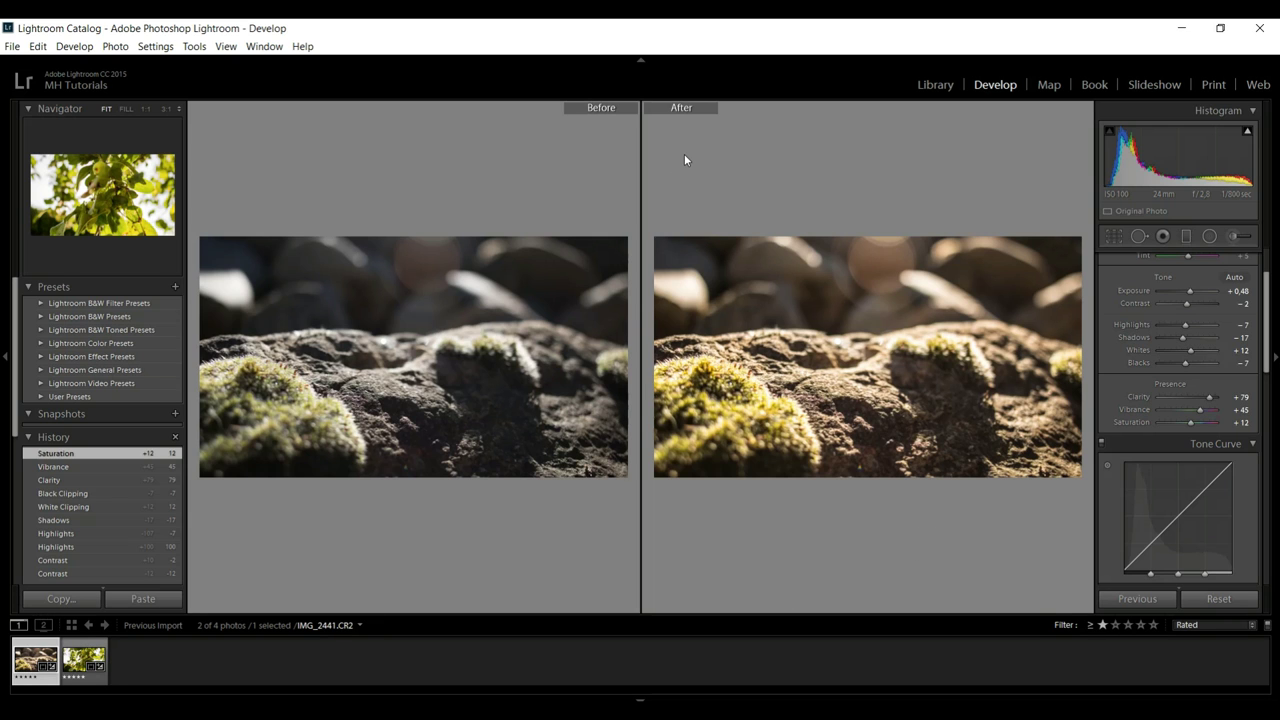
{"action": "key", "text": "y"}
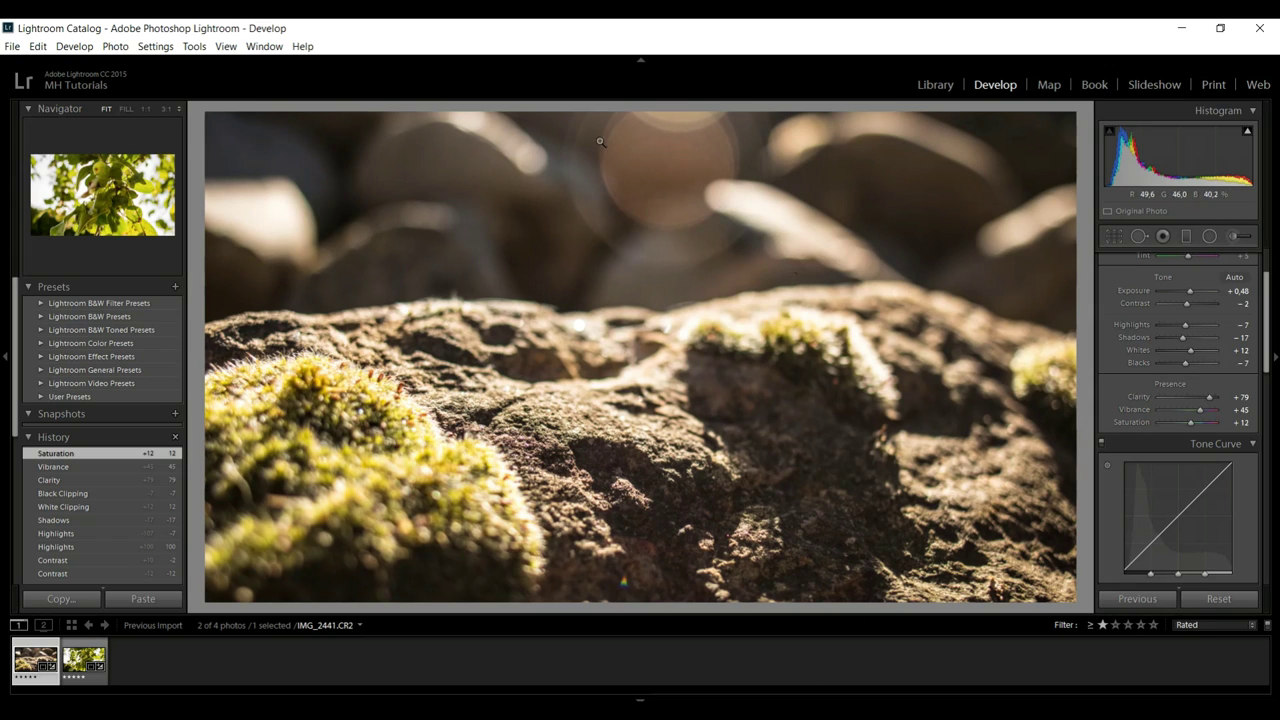
Step: Start exporting the mossy rock photo to the hard drive and set the custom file name text to Rocks
{"action": "left_click", "coordinate": [12, 47]}
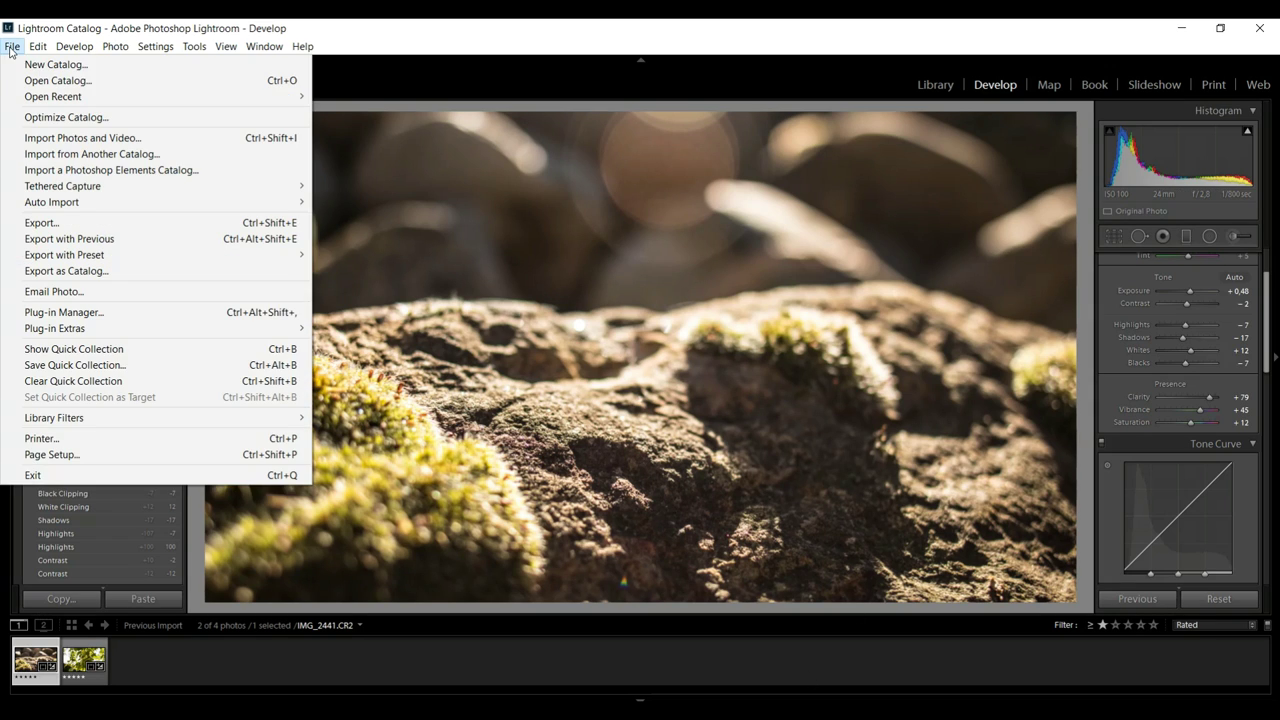
{"action": "left_click", "coordinate": [78, 226]}
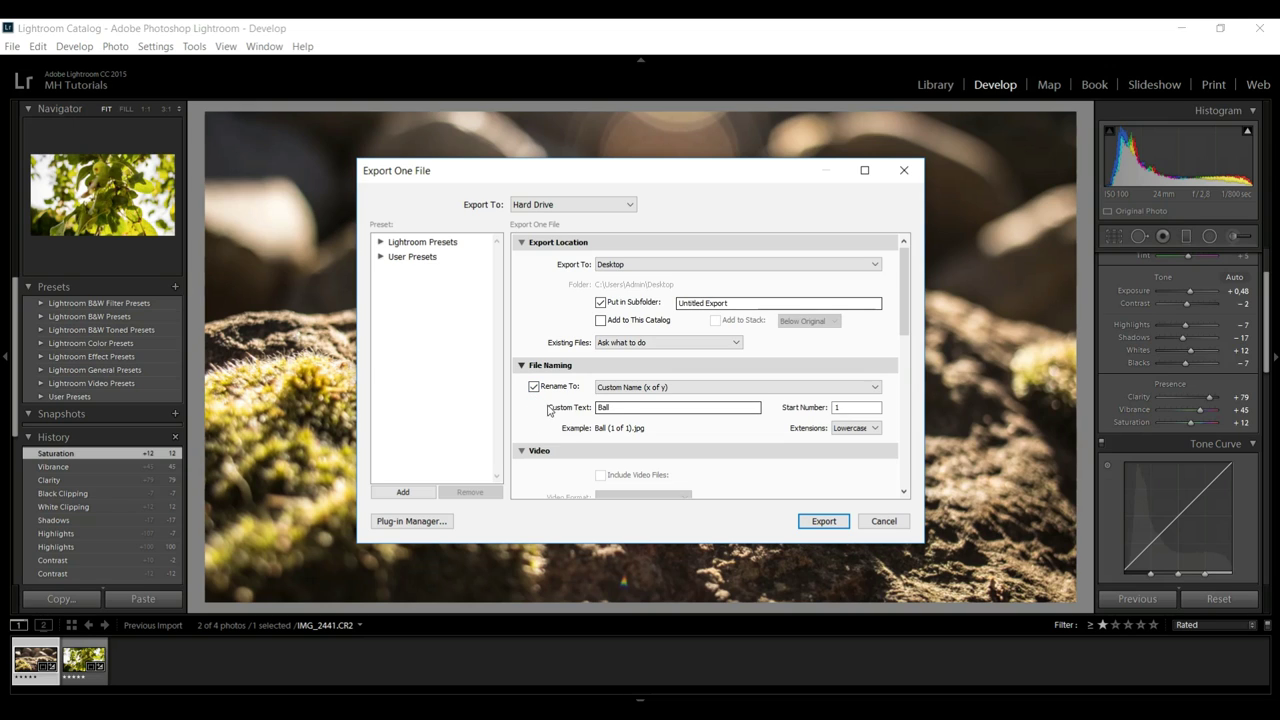
{"action": "double_click", "coordinate": [628, 410]}
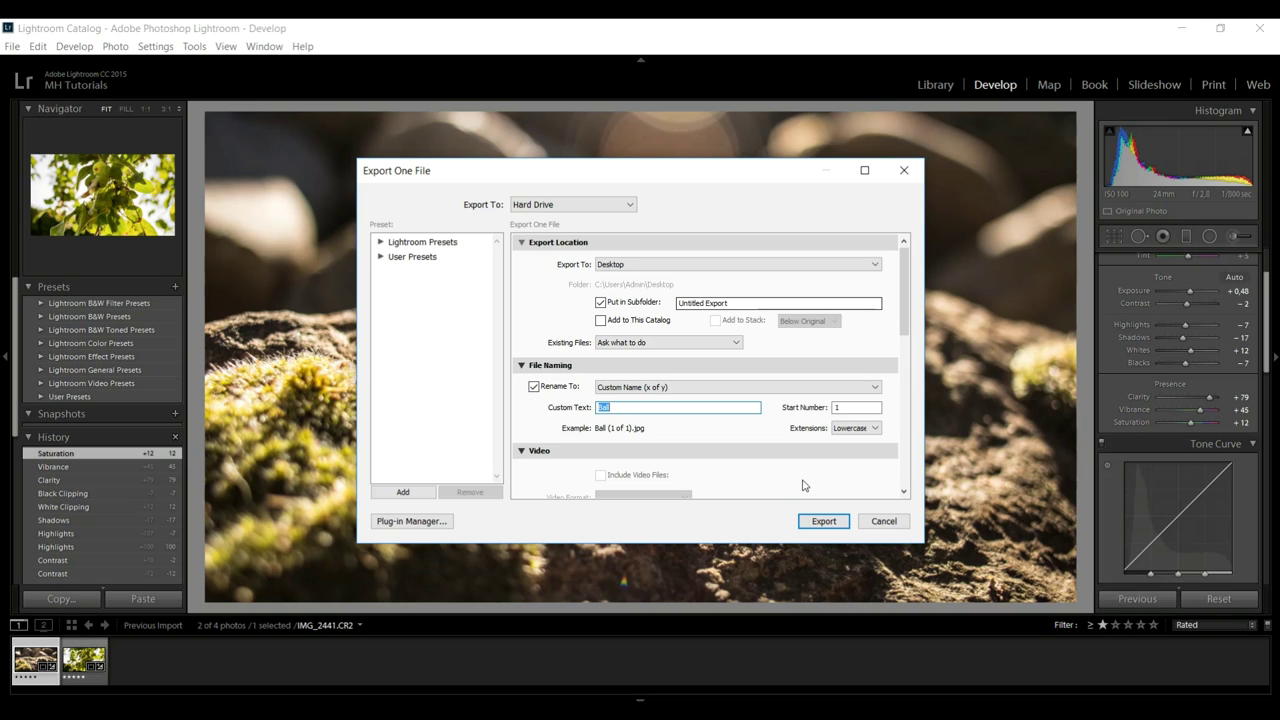
{"action": "type", "text": "Rocks"}
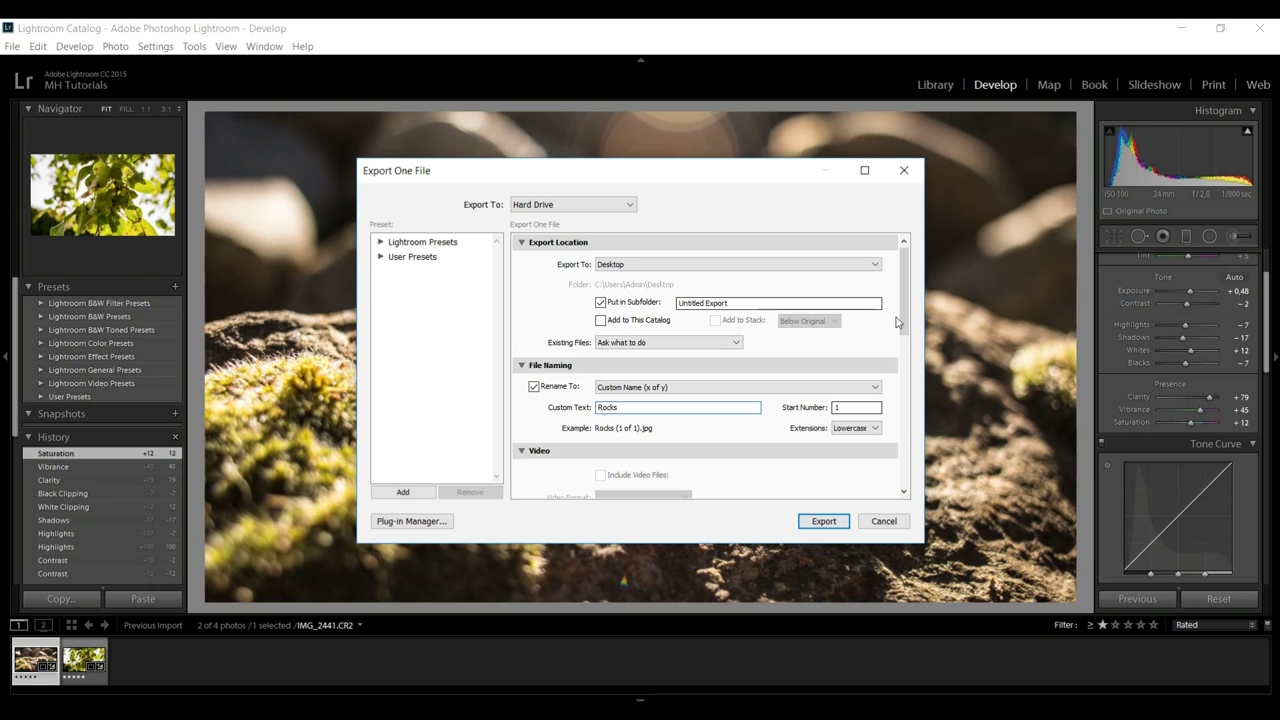
Step: Check the export's file settings and the available image formats, keeping JPEG
{"action": "left_click_drag", "start_coordinate": [901, 323], "coordinate": [924, 405]}
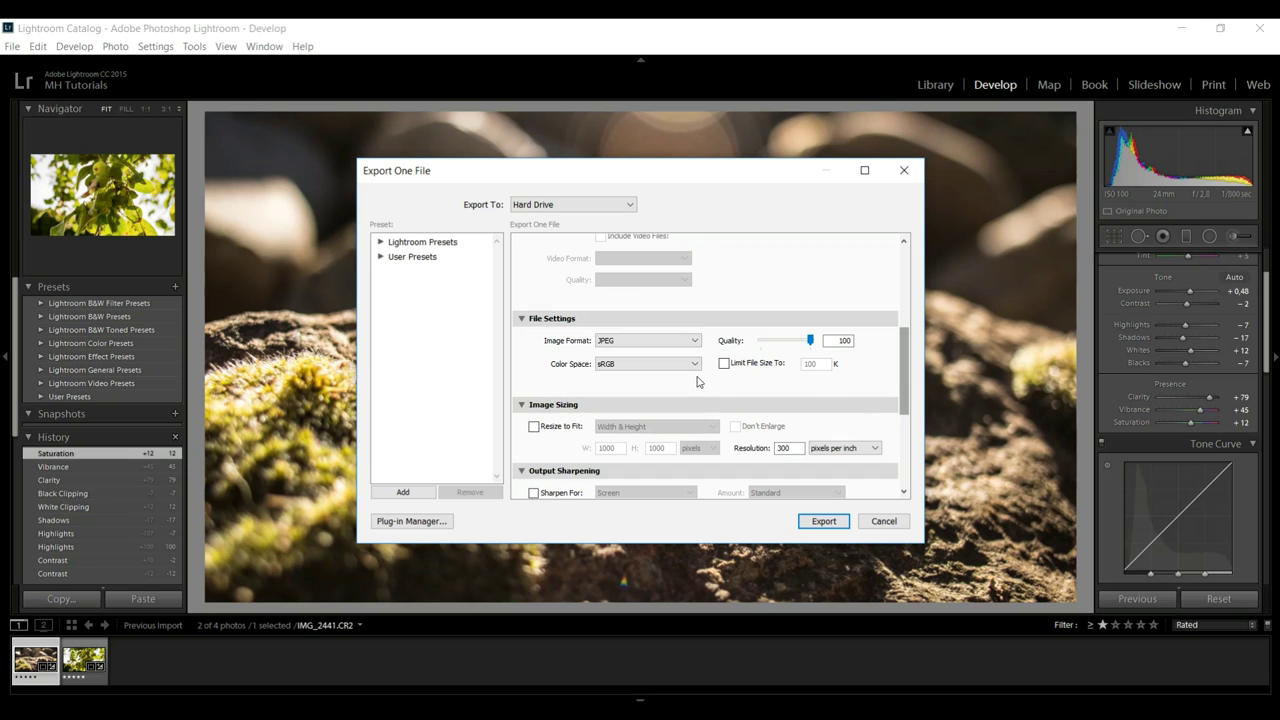
{"action": "left_click", "coordinate": [697, 341]}
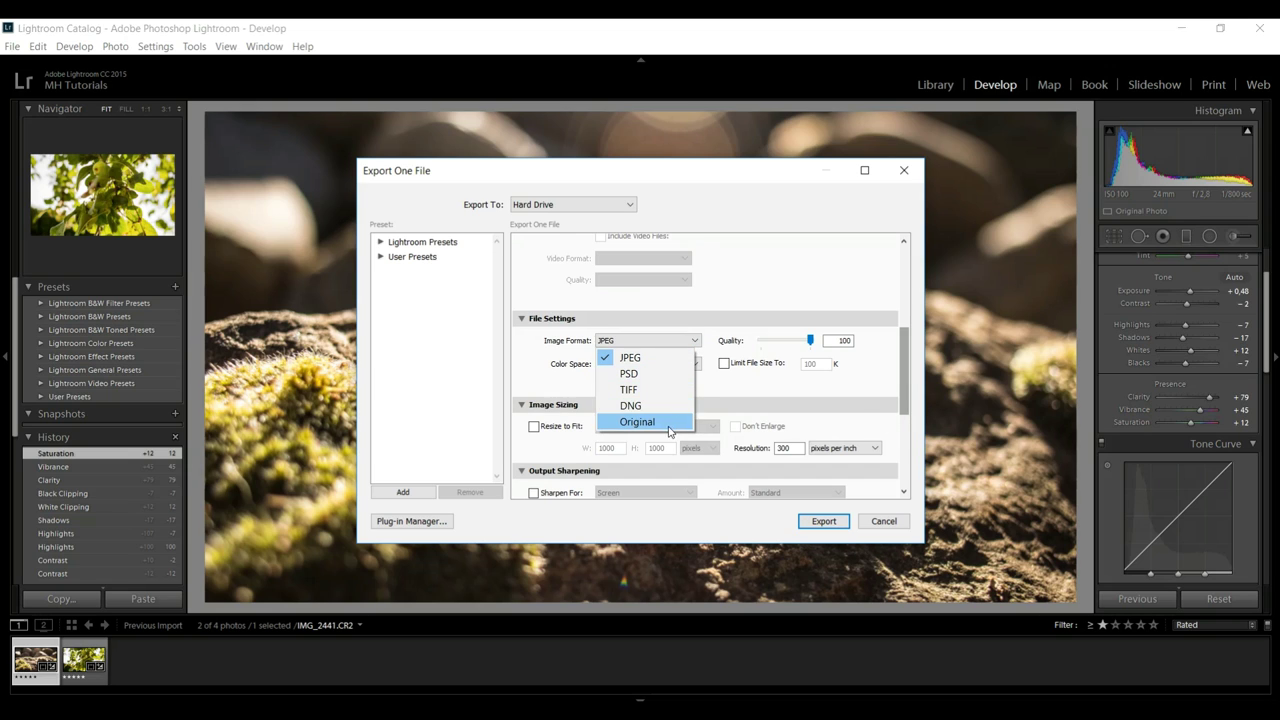
{"action": "left_click", "coordinate": [528, 360]}
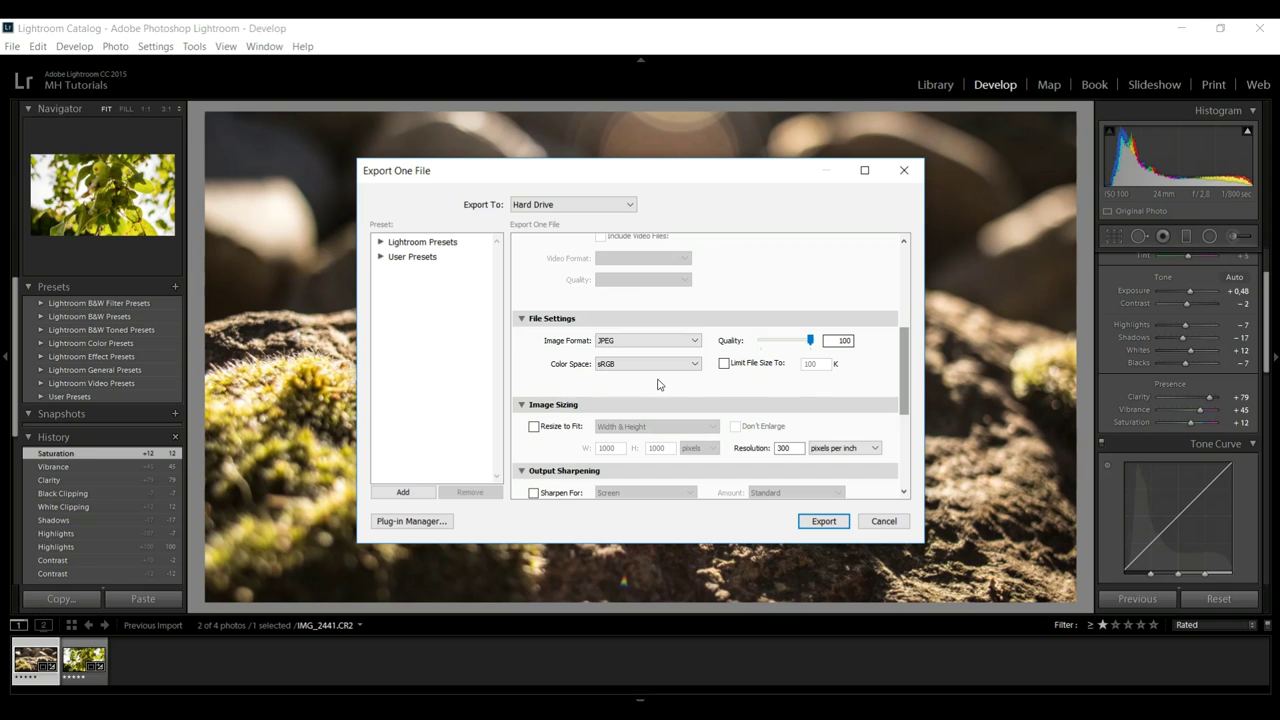
Step: Try adding the Simple Copyright Watermark to the export and turn watermarking off again
{"action": "scroll", "coordinate": [860, 348], "scroll_direction": "down", "scroll_amount": 5}
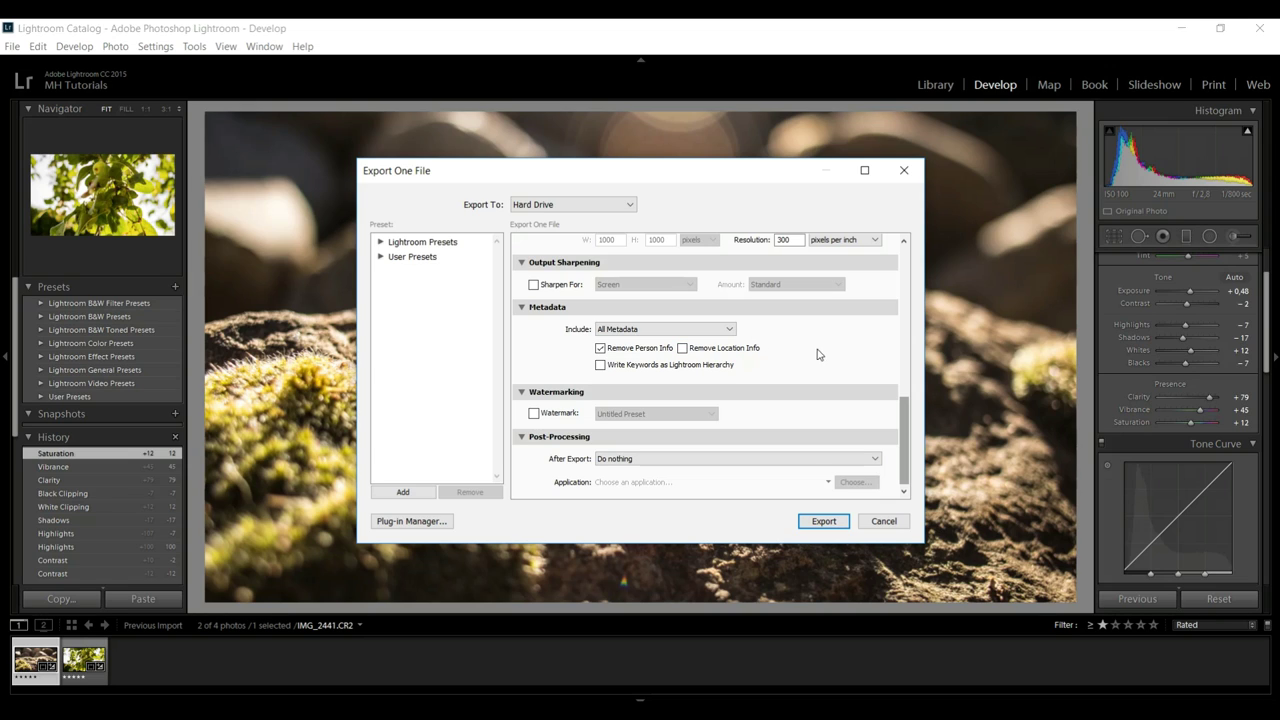
{"action": "left_click", "coordinate": [534, 413]}
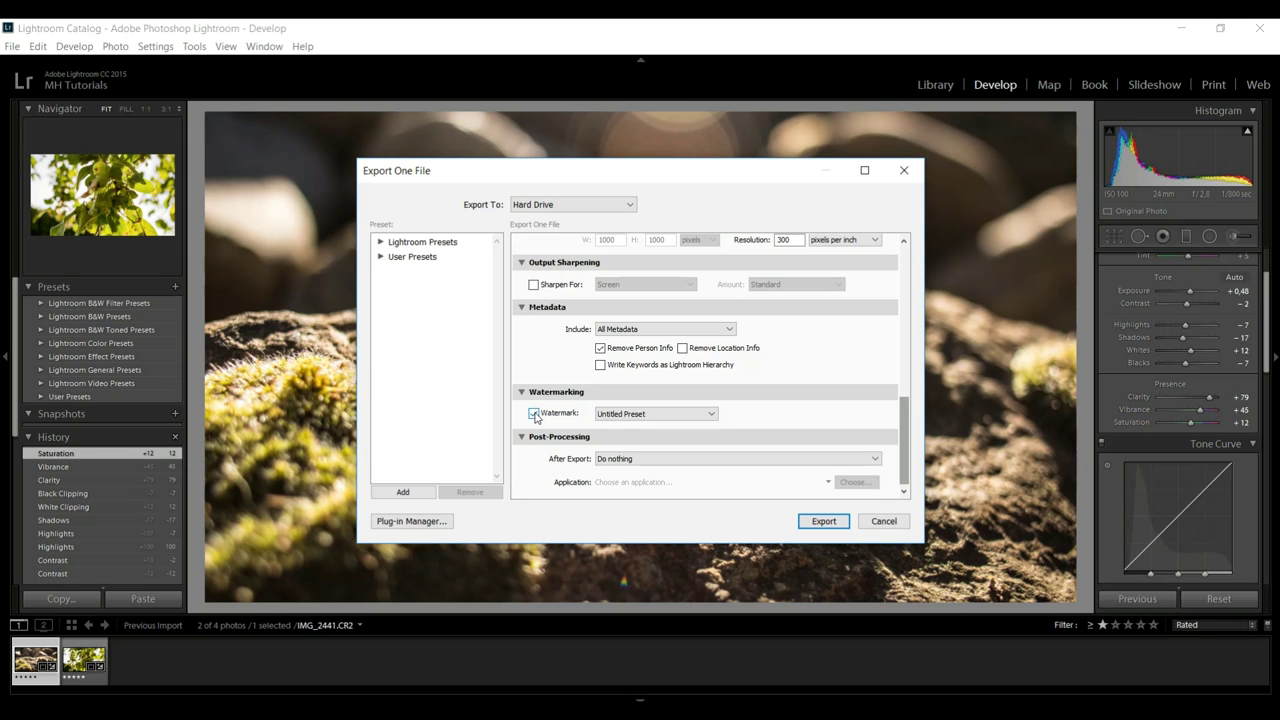
{"action": "left_click", "coordinate": [712, 414]}
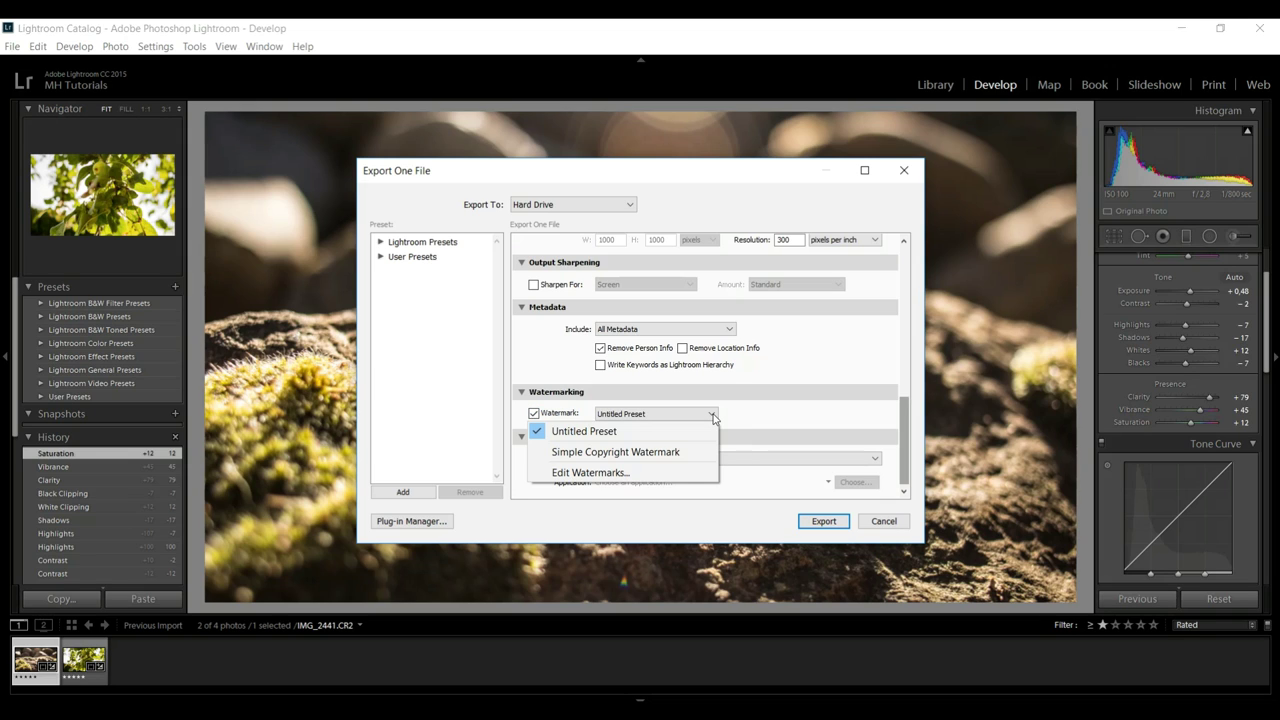
{"action": "left_click", "coordinate": [678, 456]}
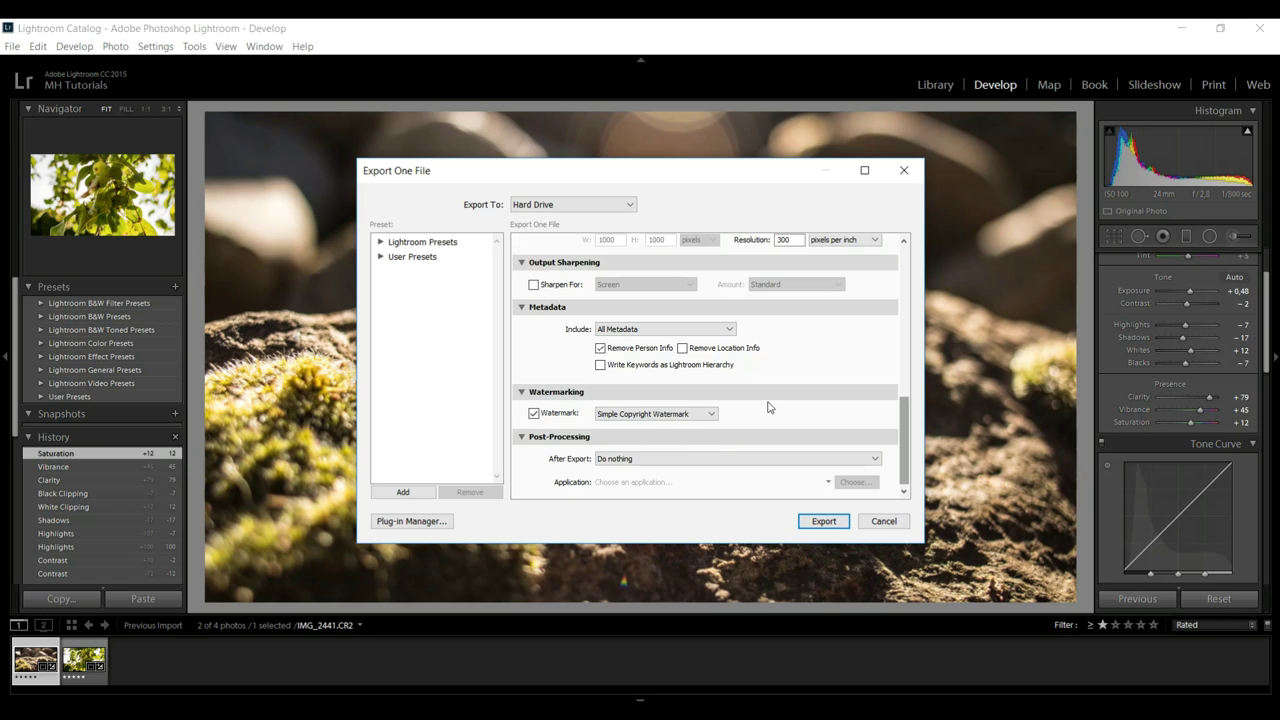
{"action": "left_click", "coordinate": [534, 414]}
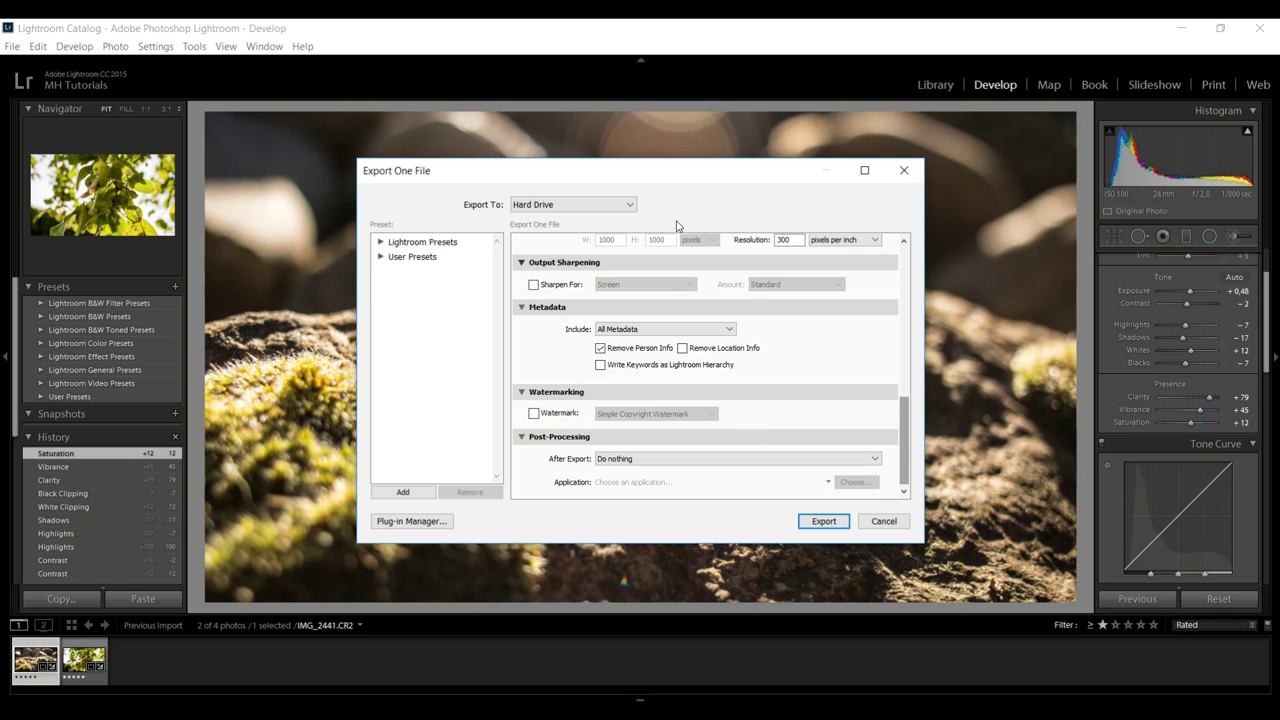
Step: Export the mossy rock photo as a JPEG and switch to Photoshop, where Rocks (1 of 1).jpg is open
{"action": "left_click", "coordinate": [824, 521]}
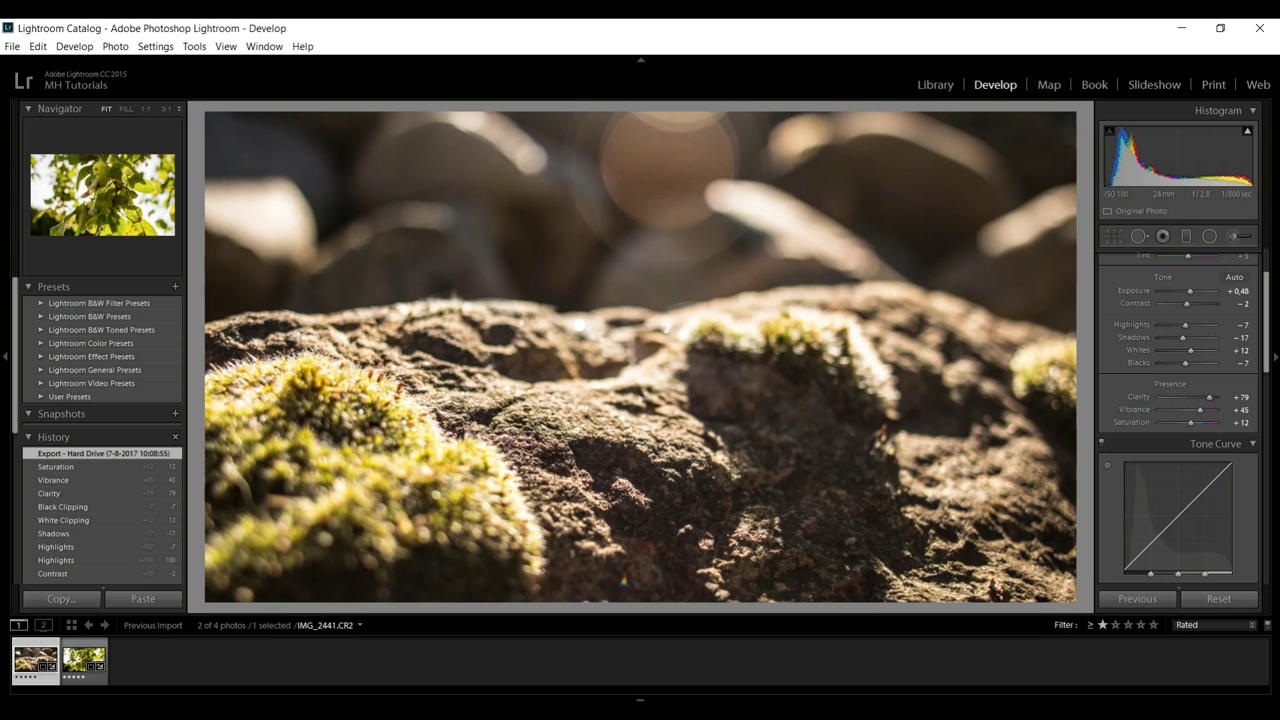
{"action": "key", "text": "super"}
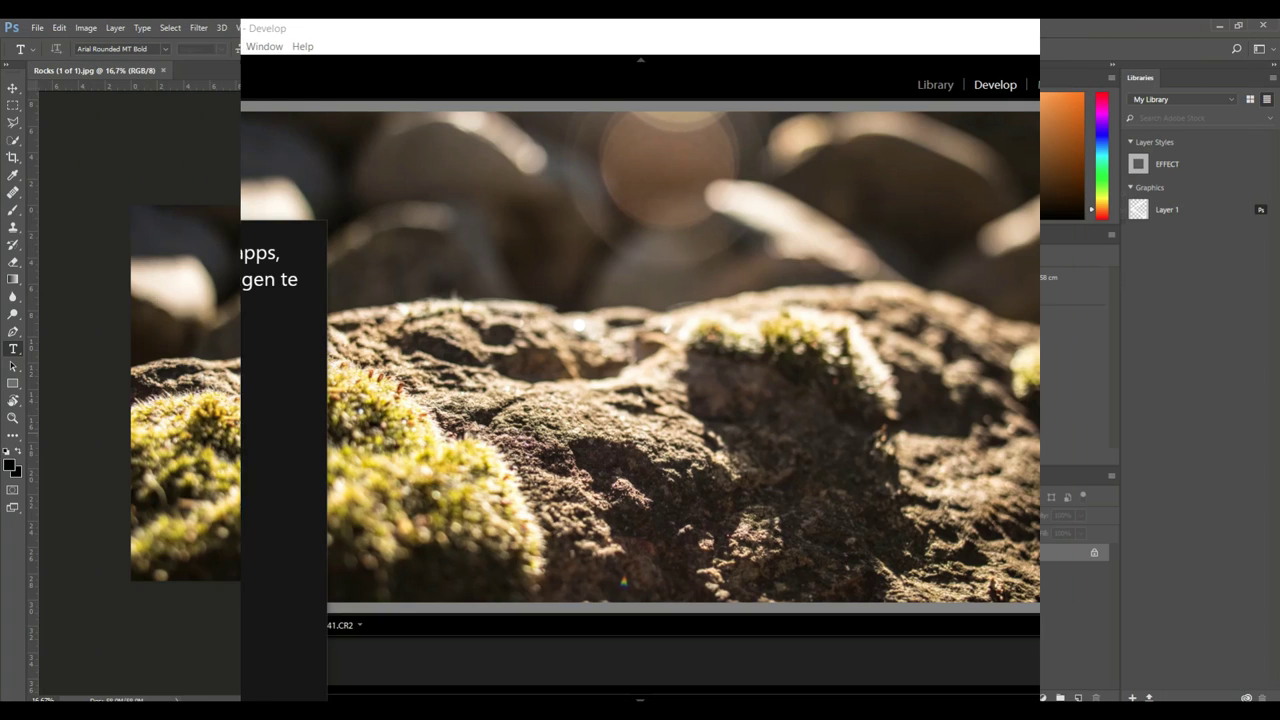